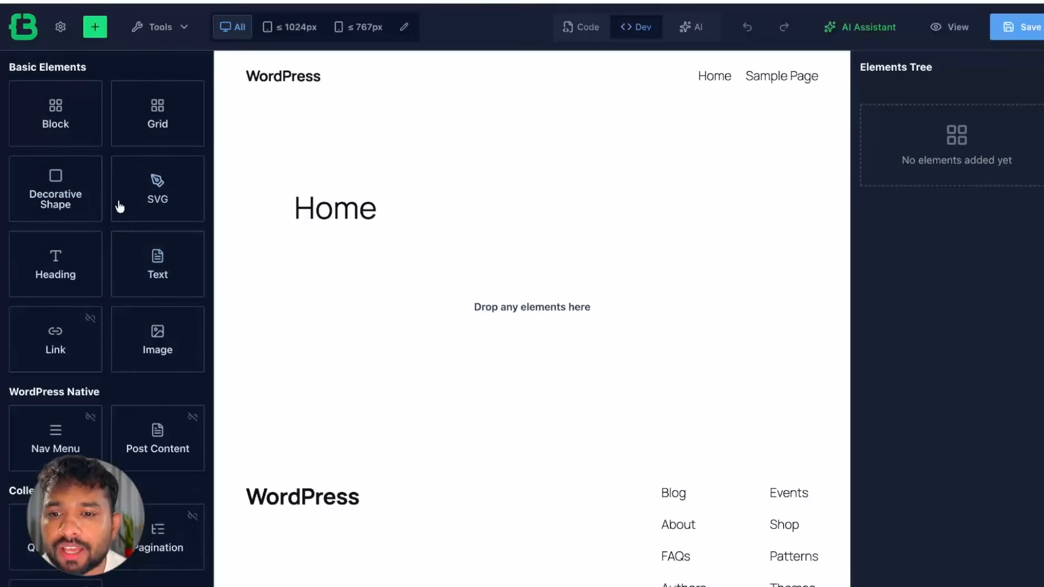
- Look through the available basic elements and the Desktop, Tablet and Mobile breakpoint settings without changing anything
scroll(118, 278, down, 1)
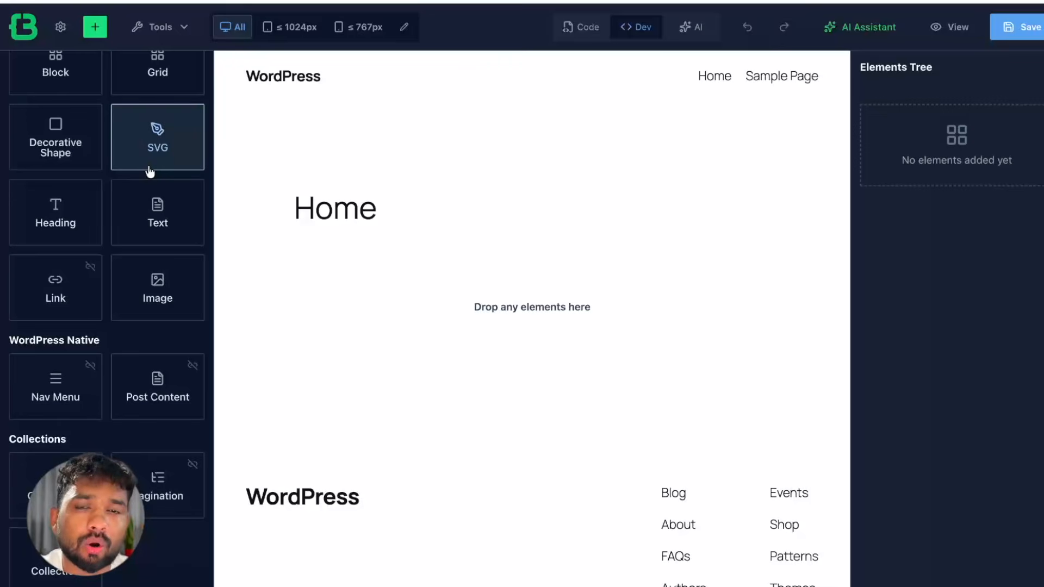
scroll(149, 172, up, 1)
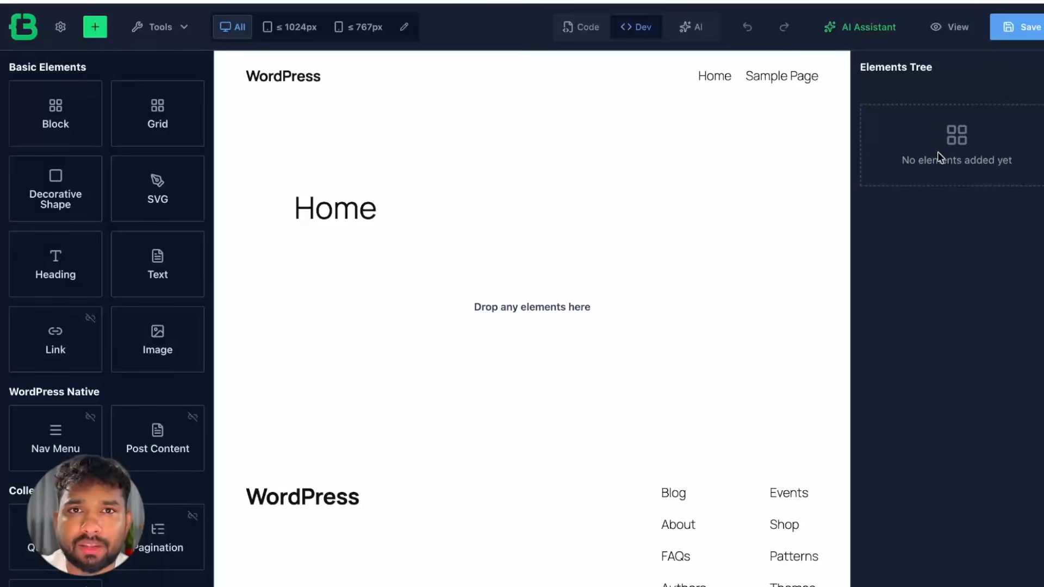
click(309, 31)
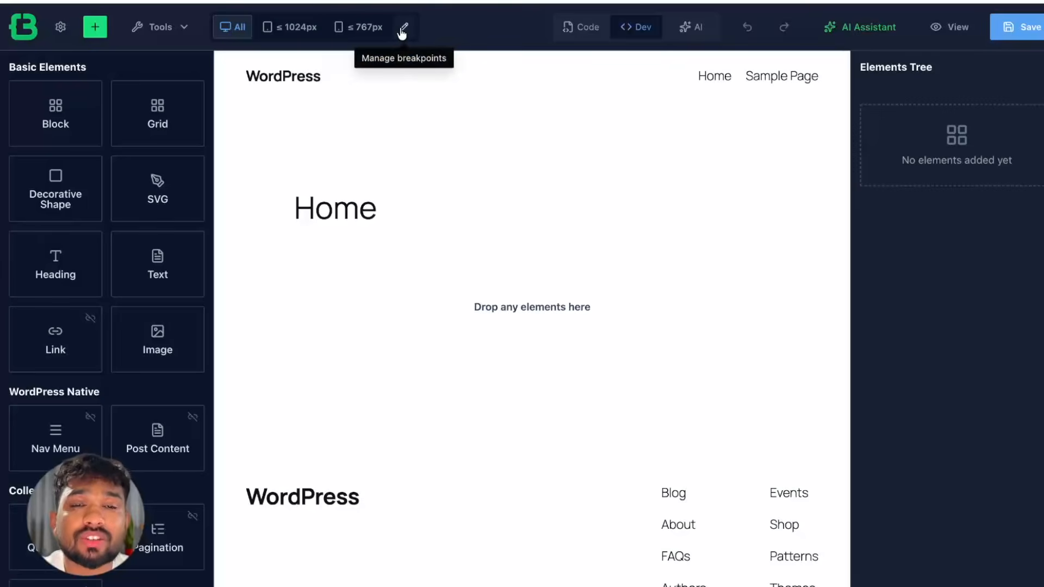
click(403, 29)
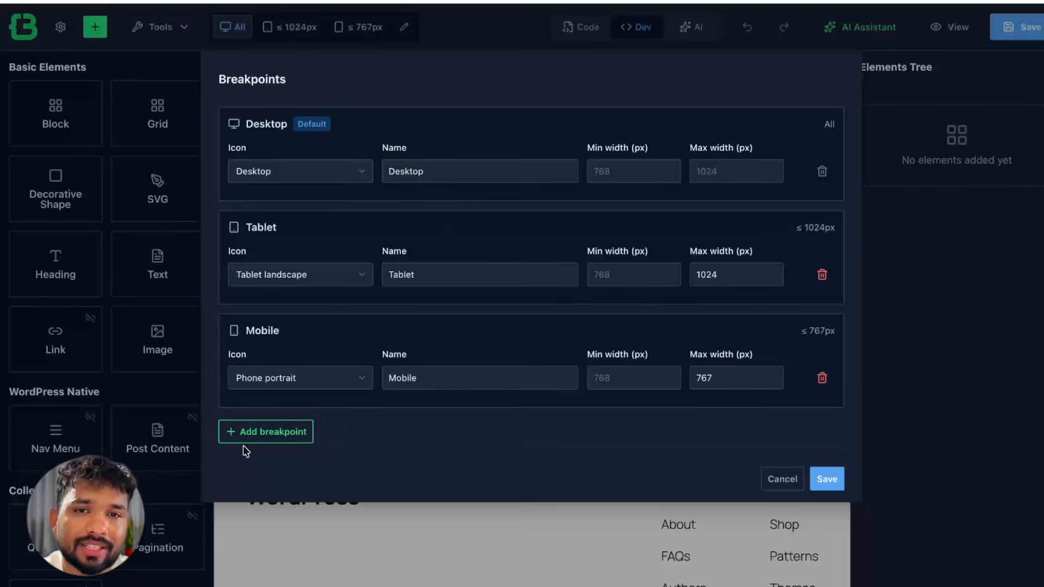
key(Escape)
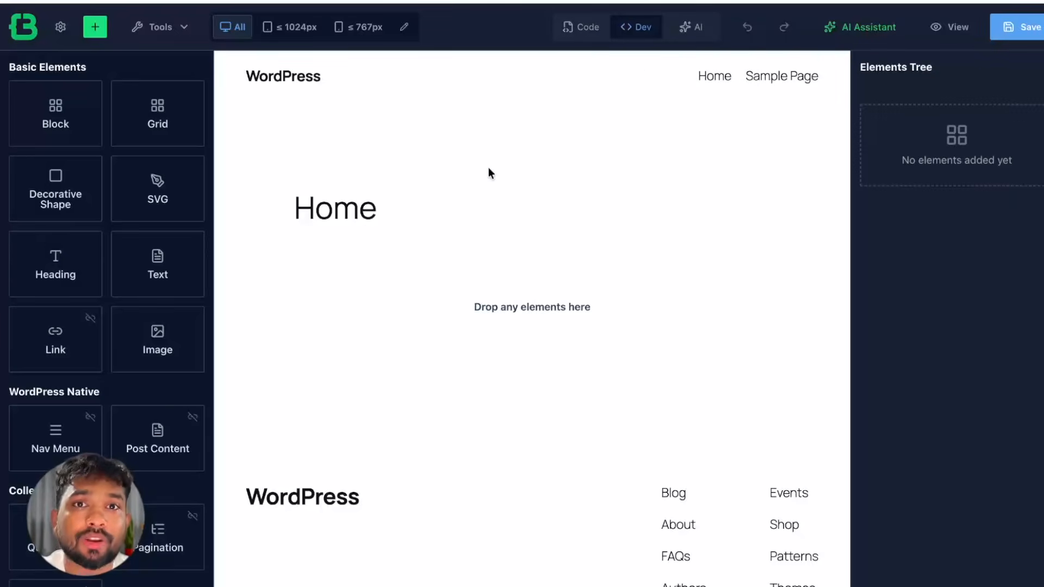
- Examine the empty HTML document in Code mode and the assistant setup in AI mode, and return to Dev mode
click(568, 27)
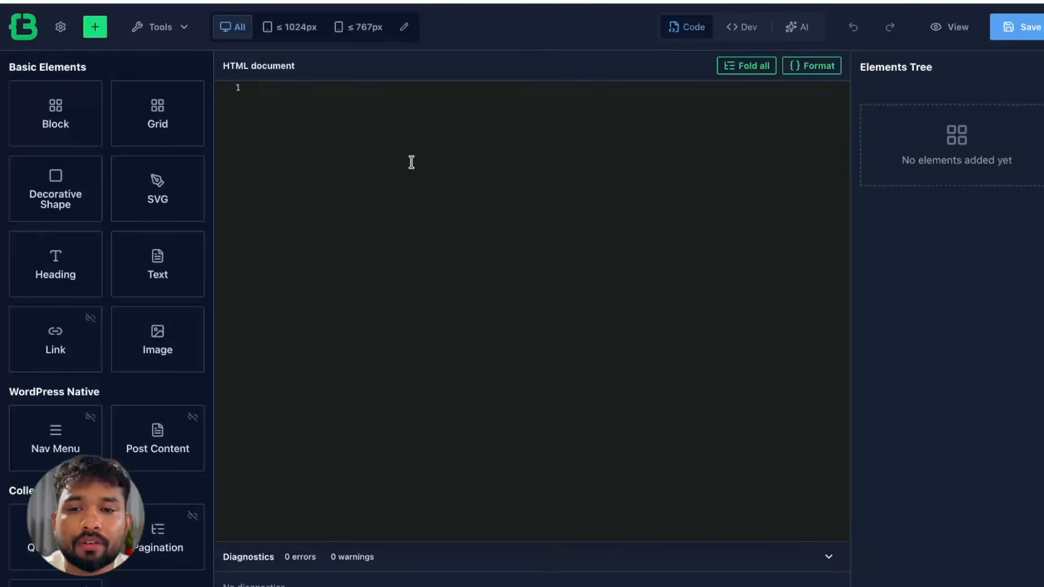
click(459, 157)
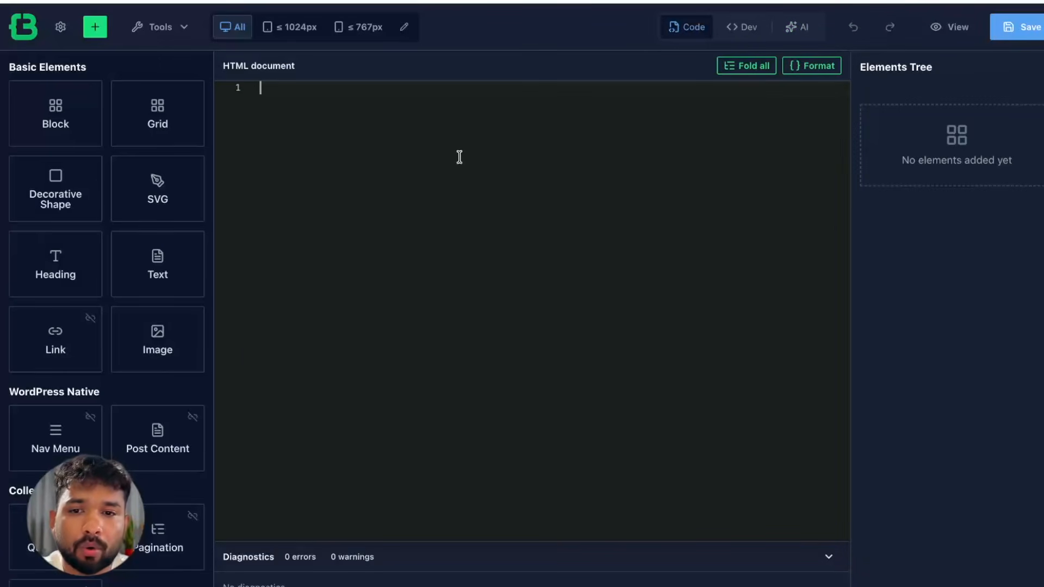
click(744, 31)
click(693, 30)
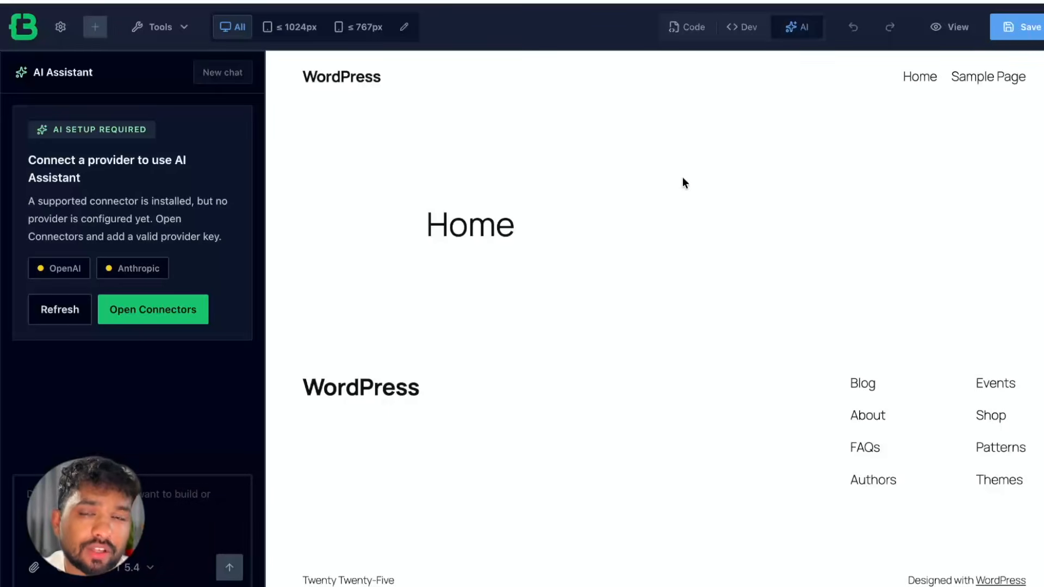
click(741, 28)
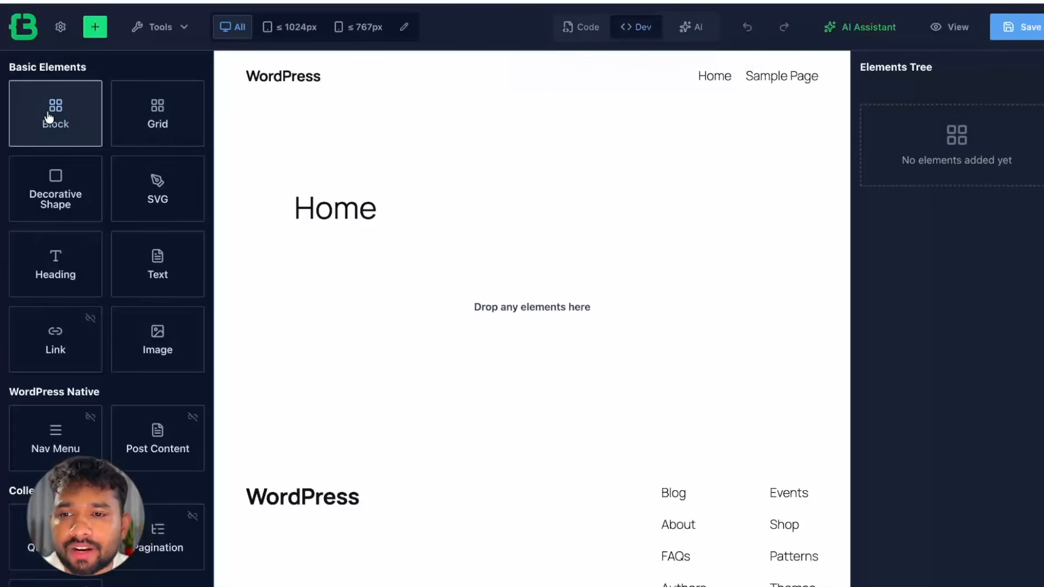
- Add a Block element to the Home page and switch the page's template to Croco Canvas, saving the changes
drag(49, 117, 299, 189)
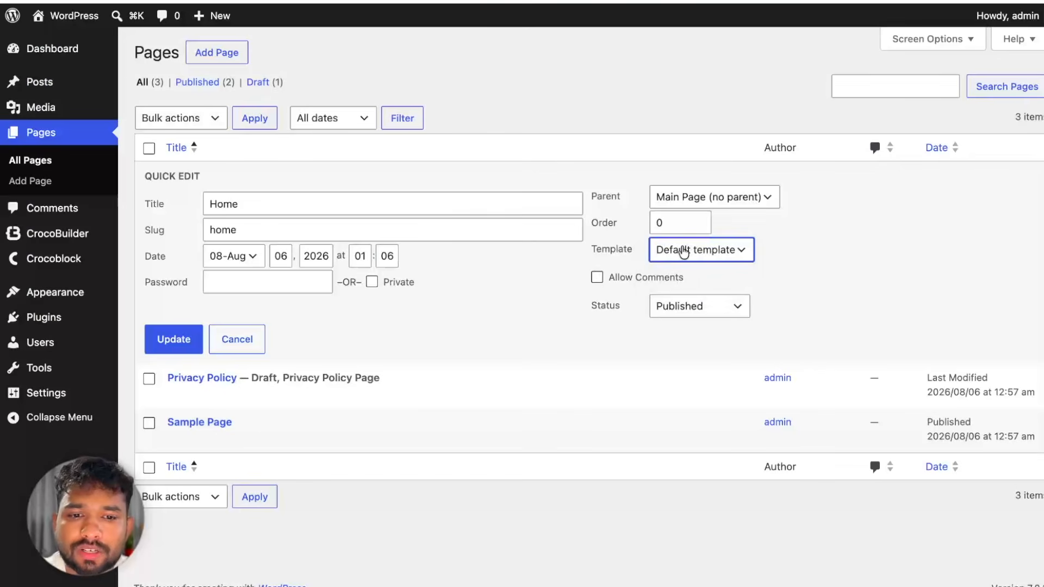
click(681, 249)
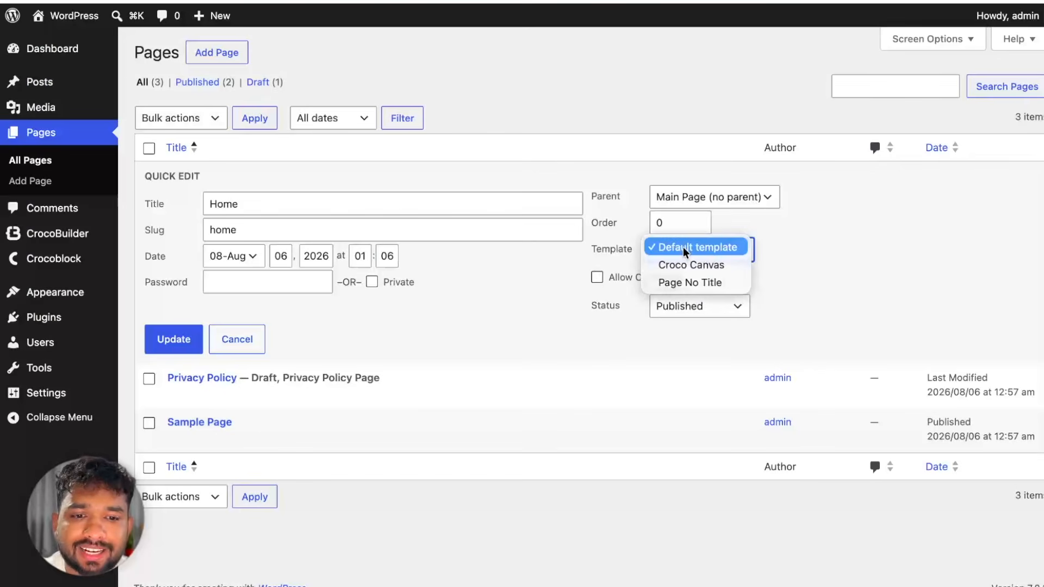
click(681, 263)
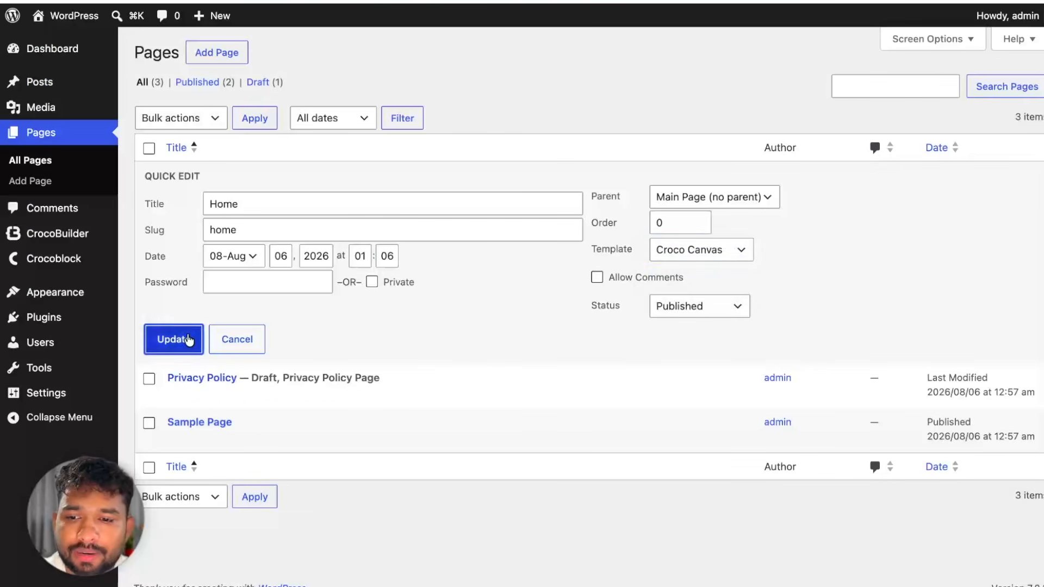
click(174, 339)
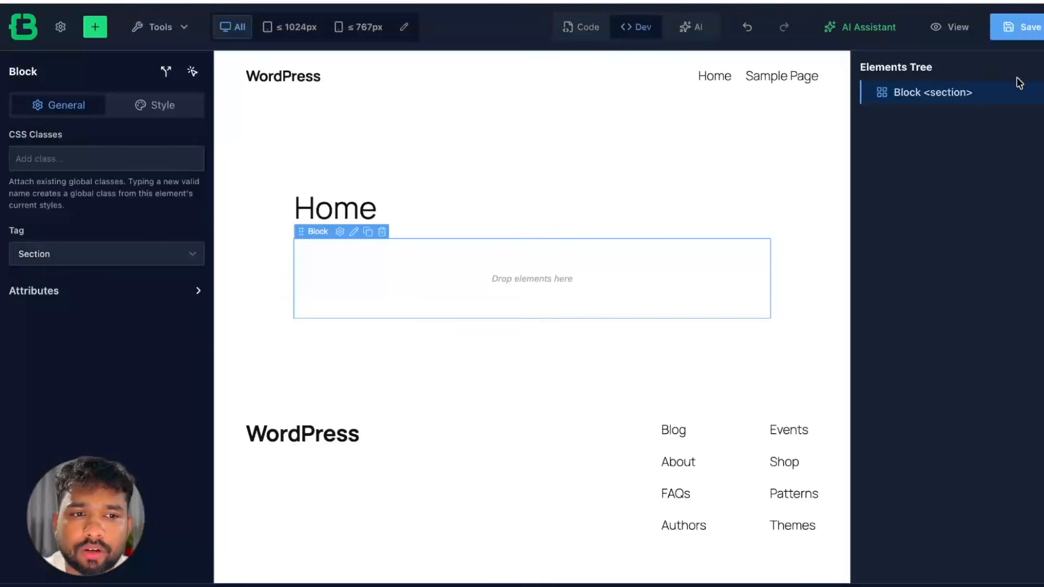
click(1022, 28)
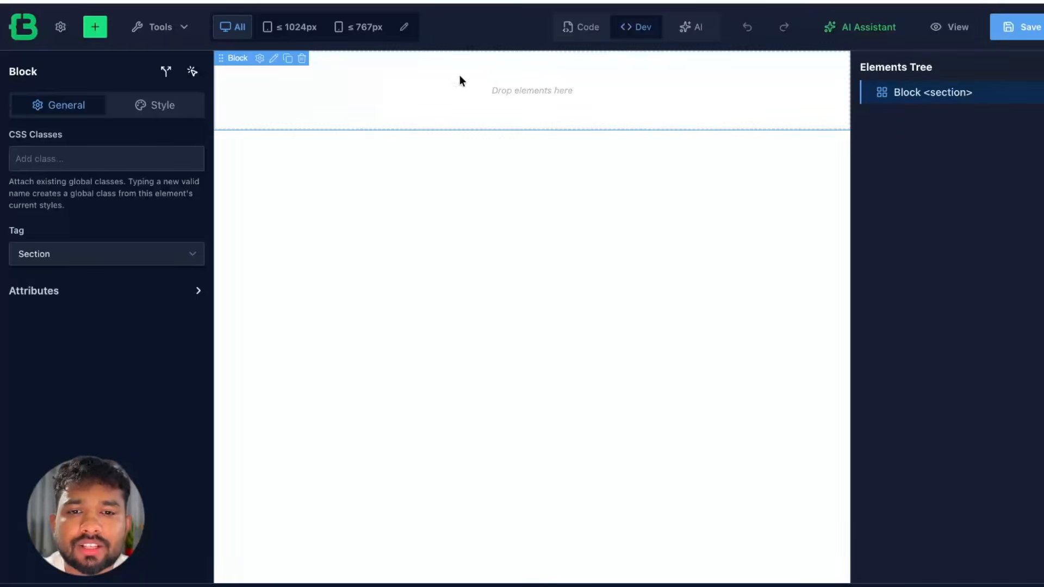
- Add a Heading element inside the block and a Text element directly below it
click(367, 163)
drag(58, 271, 489, 95)
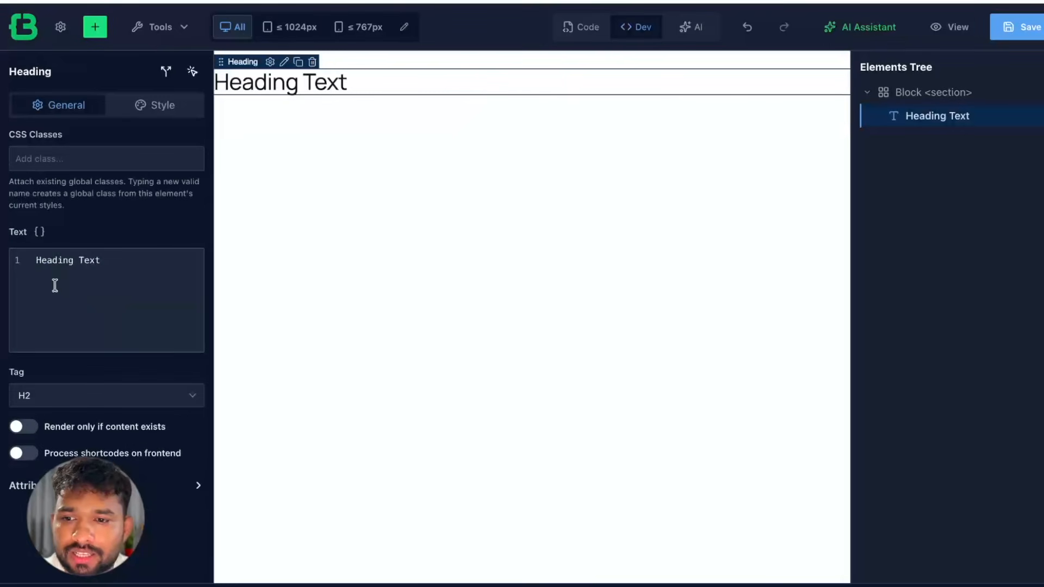
click(95, 27)
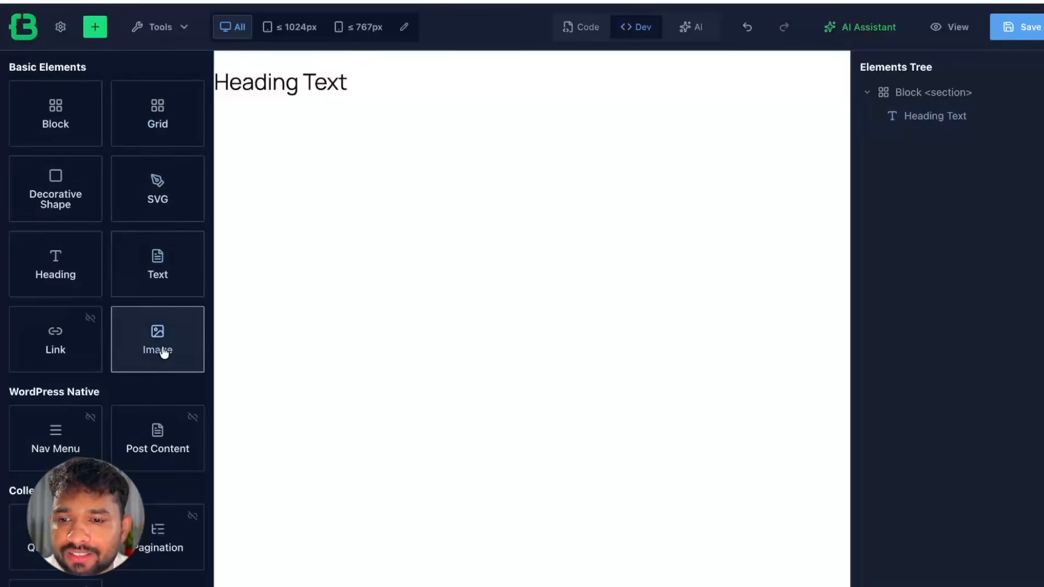
drag(139, 281, 342, 106)
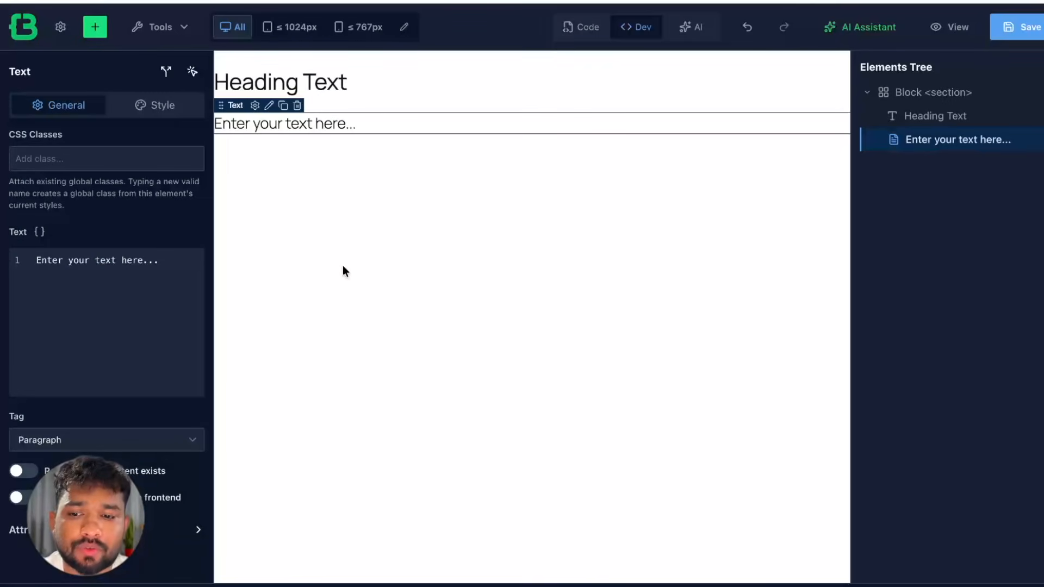
- Add left padding to the heading through its spacing style
click(341, 90)
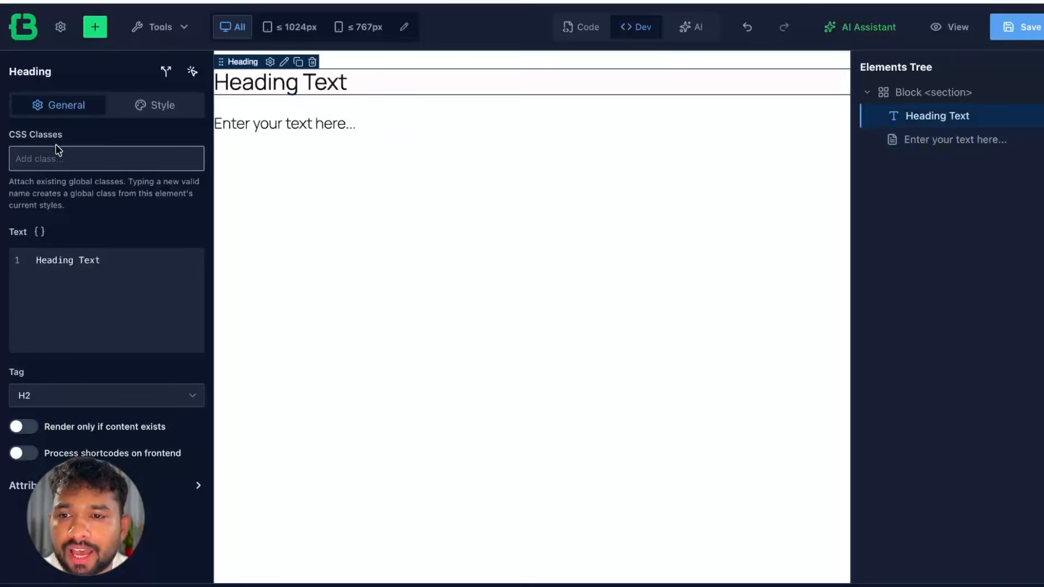
click(147, 109)
scroll(117, 315, down, 2)
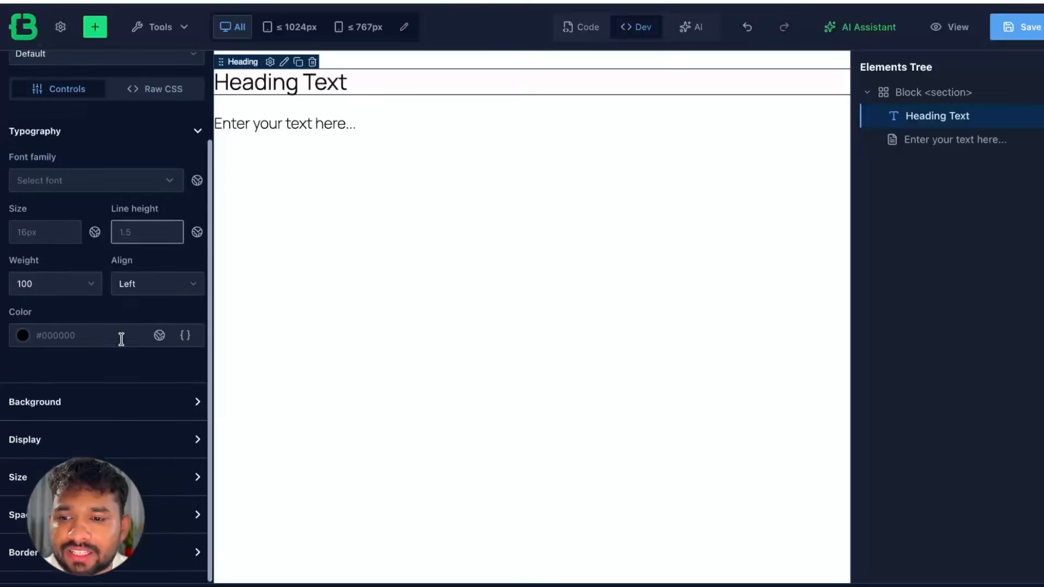
click(21, 518)
scroll(66, 424, down, 4)
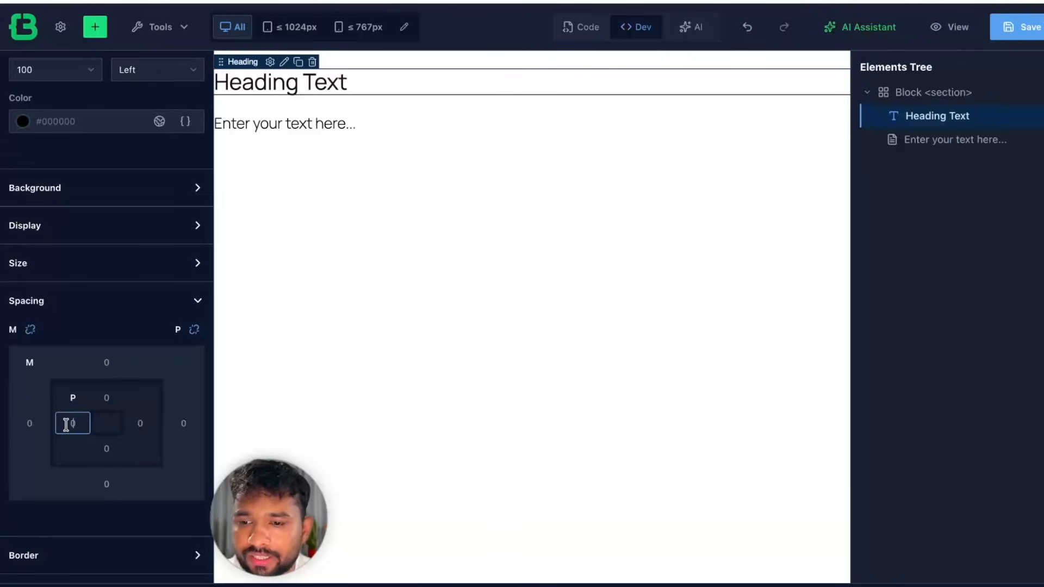
- Examine the section's HTML in Code mode and the text element's style options in Dev mode
click(586, 29)
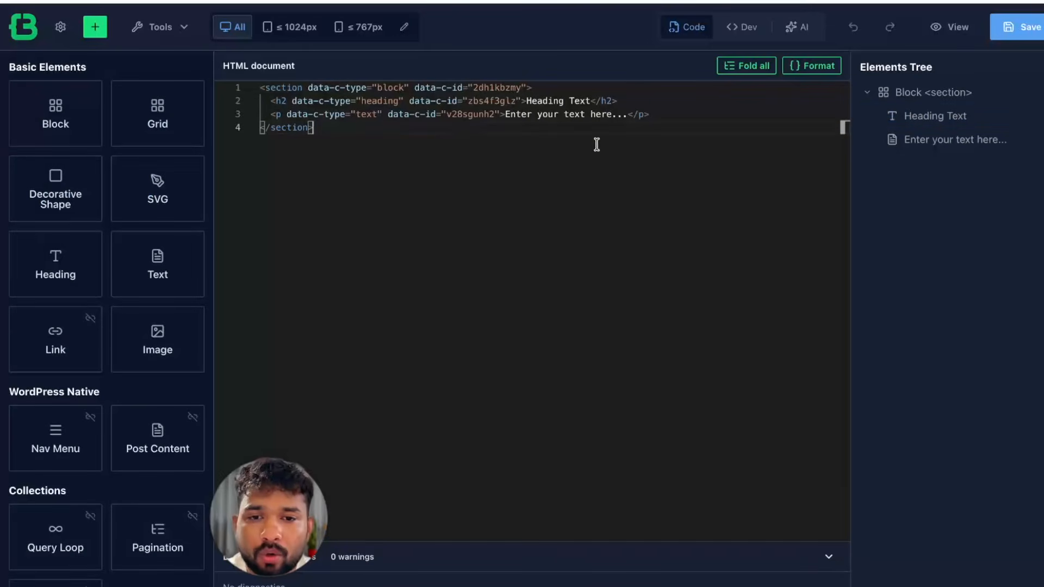
click(746, 28)
click(746, 29)
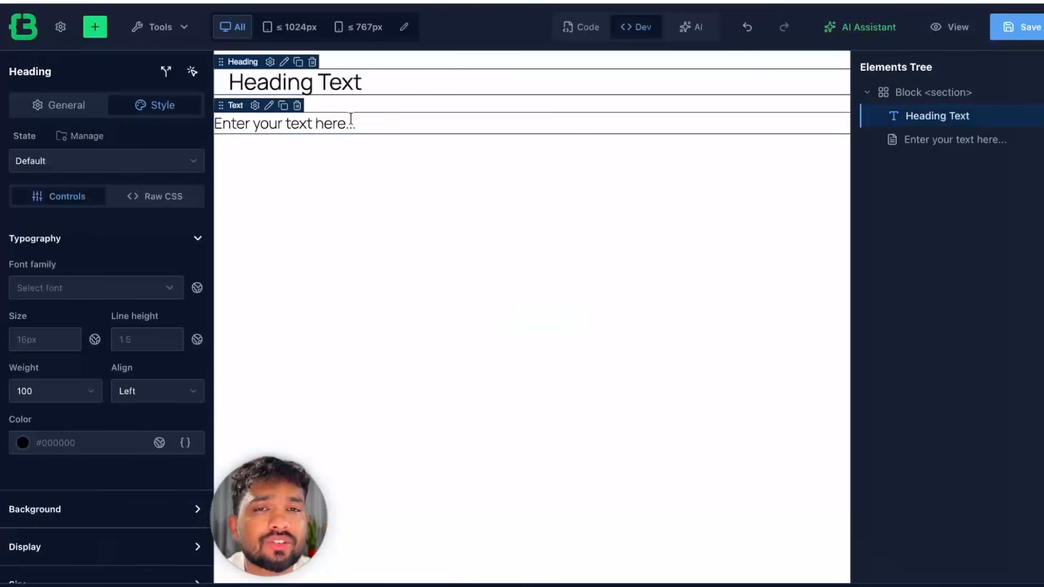
click(384, 136)
click(384, 130)
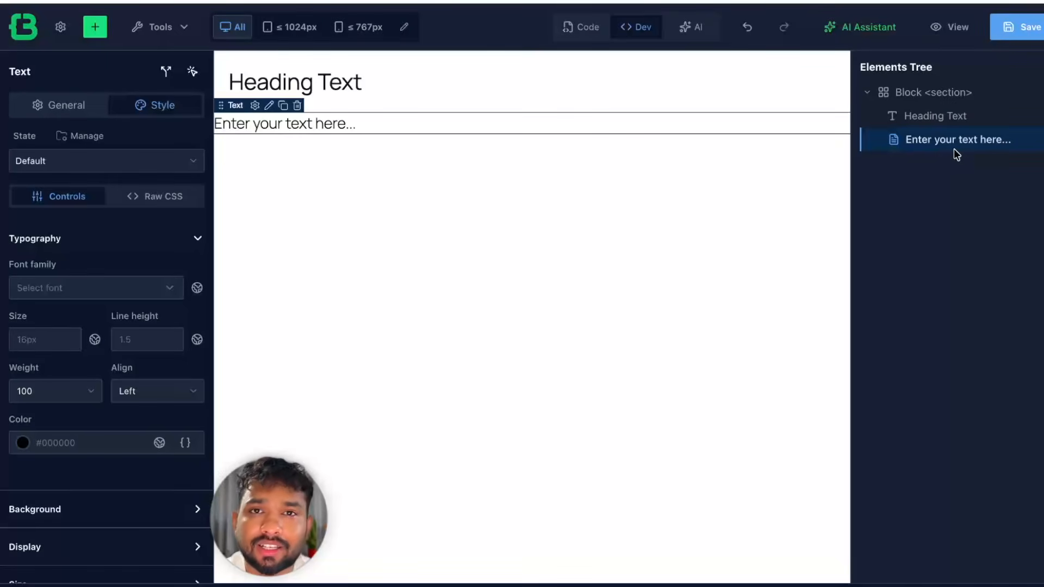
click(429, 164)
- Switch to ChatGPT, request clean CSS using BEM, CSS variables and class selectors only, without media queries, and download it as style.css
click(185, 27)
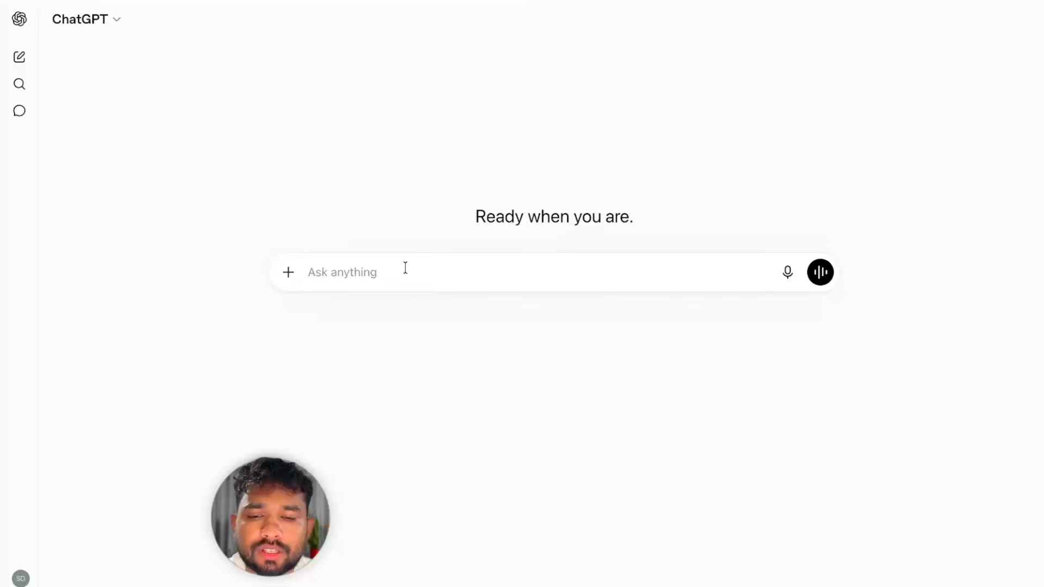
text(Write clean CSS using BEM, CSS variables, and class selectors only. No media queries.)
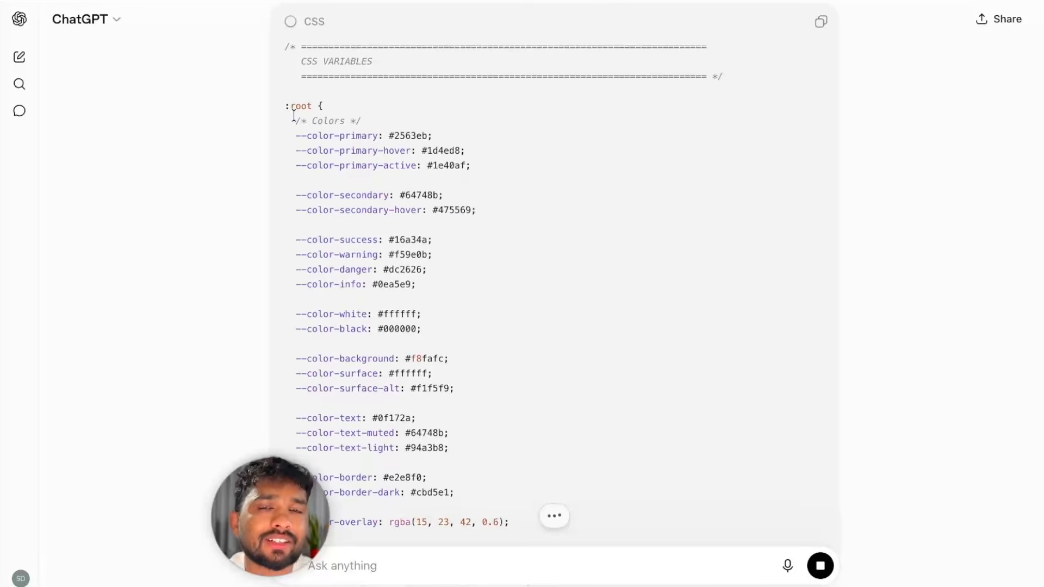
scroll(415, 181, down, 15)
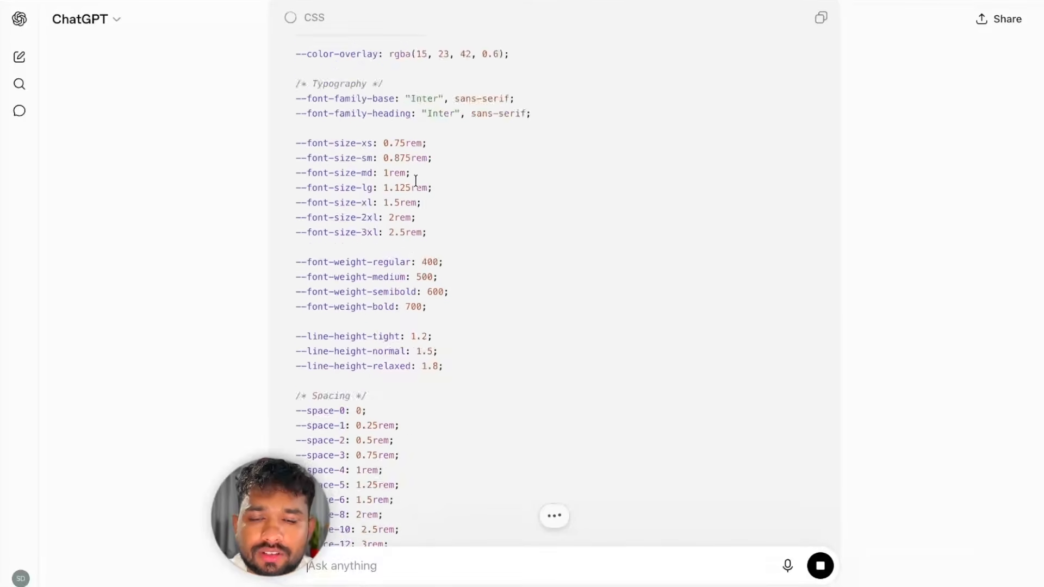
scroll(415, 181, down, 20)
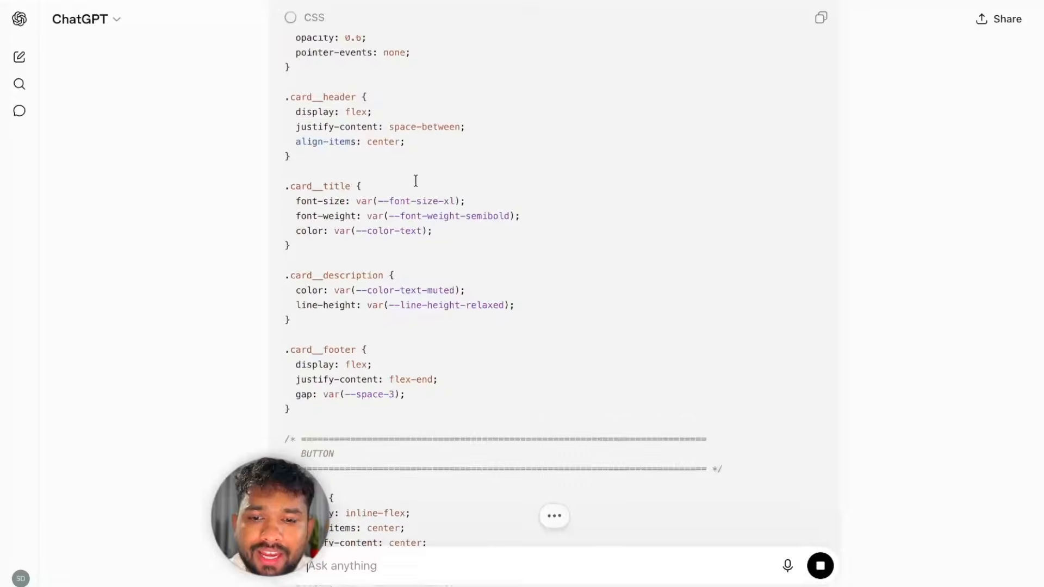
scroll(415, 181, down, 20)
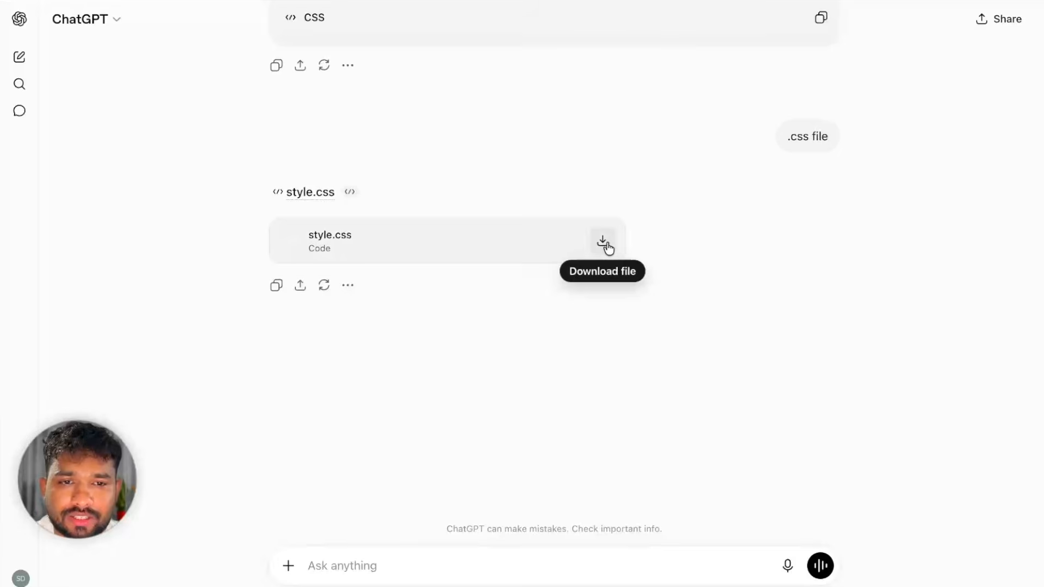
click(602, 240)
- Switch back to CrocoBuilder and parse the styles.css file in the design system import
key(ctrl+shift+Tab)
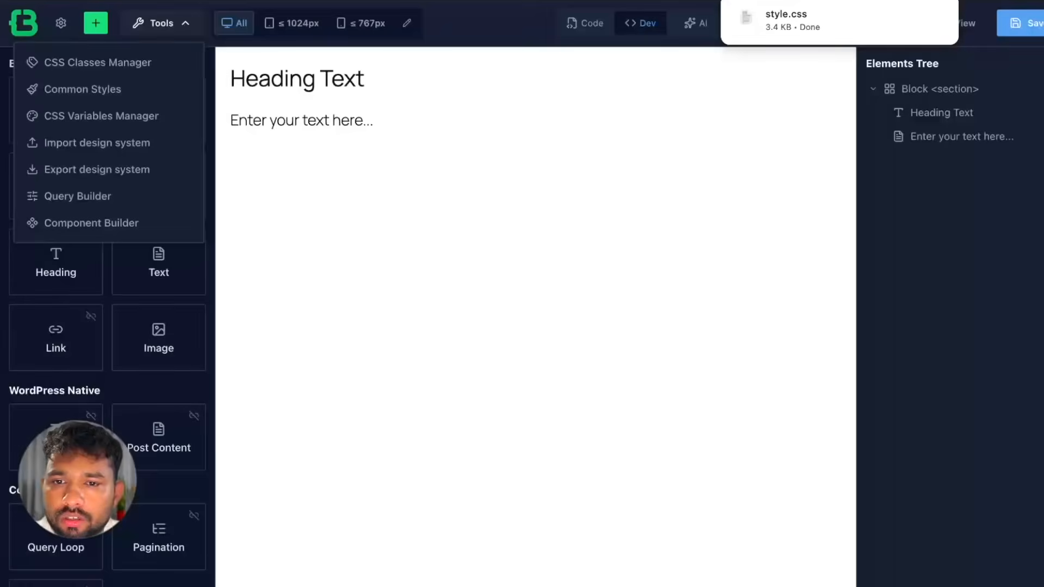
click(163, 30)
click(163, 30)
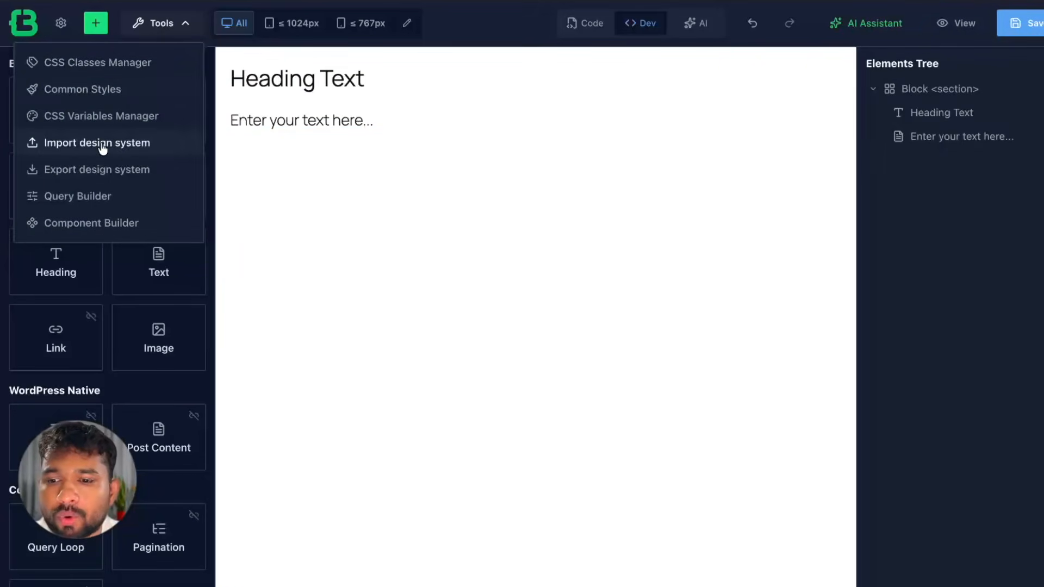
click(100, 147)
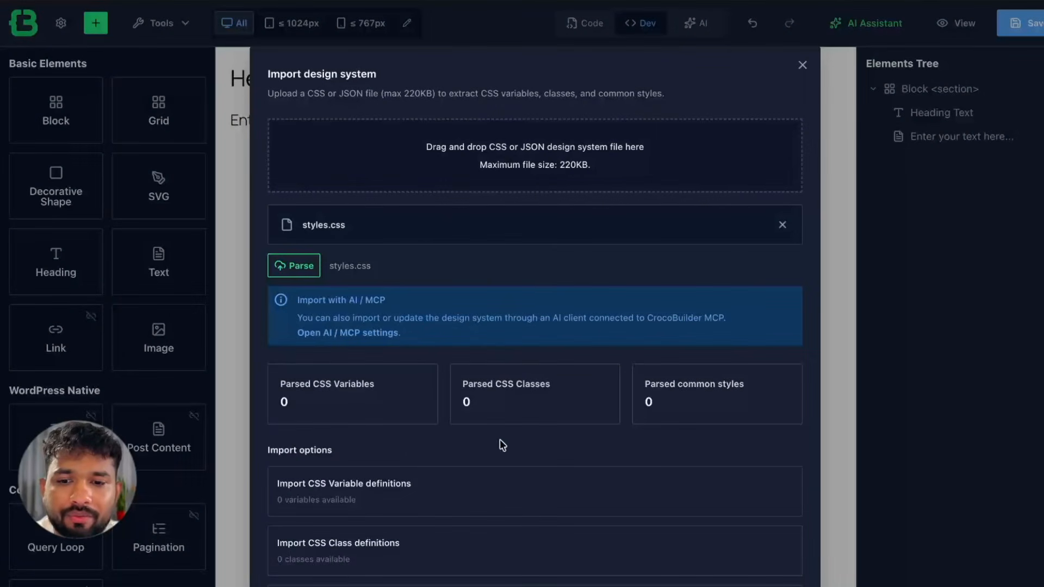
click(306, 266)
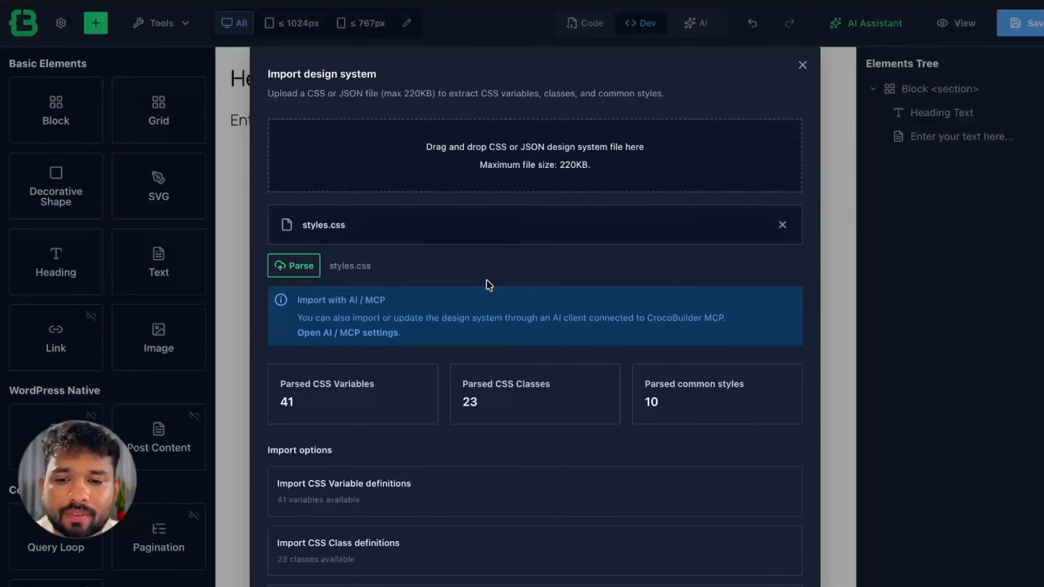
- Import the parsed CSS variables, CSS classes and common styles, and close the import dialog
scroll(487, 285, down, 2)
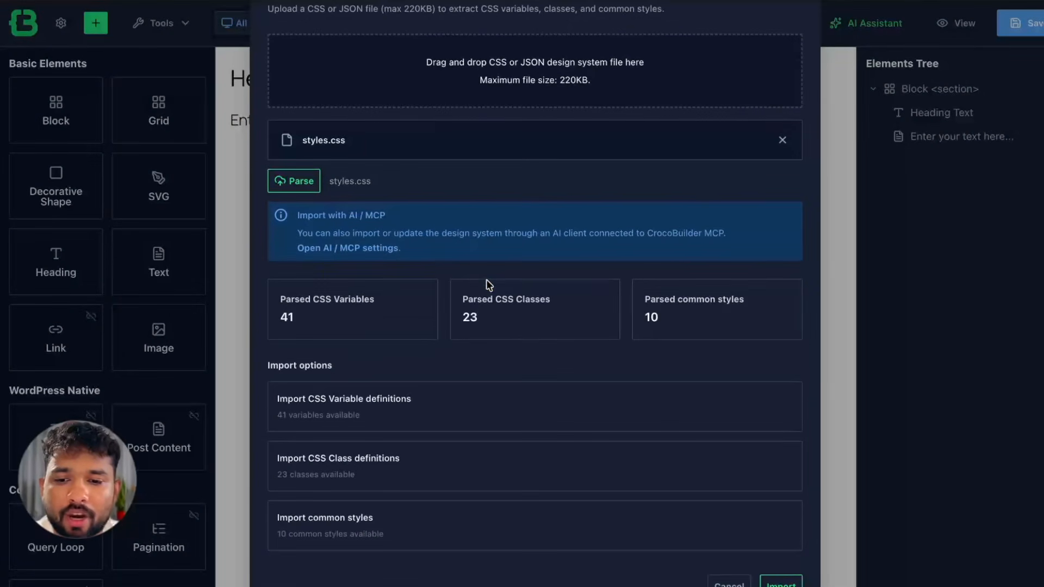
double_click(286, 317)
scroll(598, 370, down, 2)
click(798, 535)
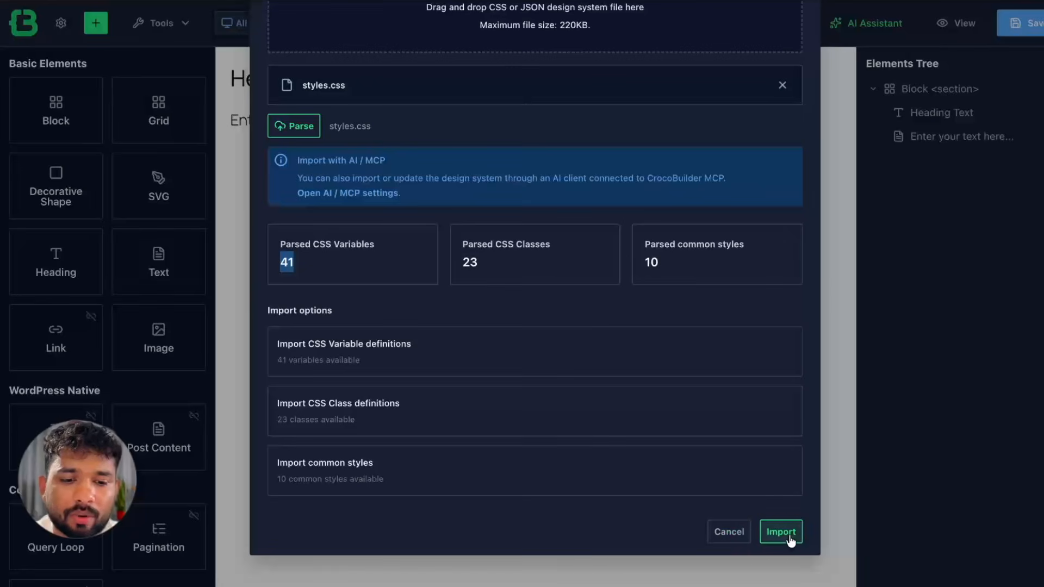
click(804, 66)
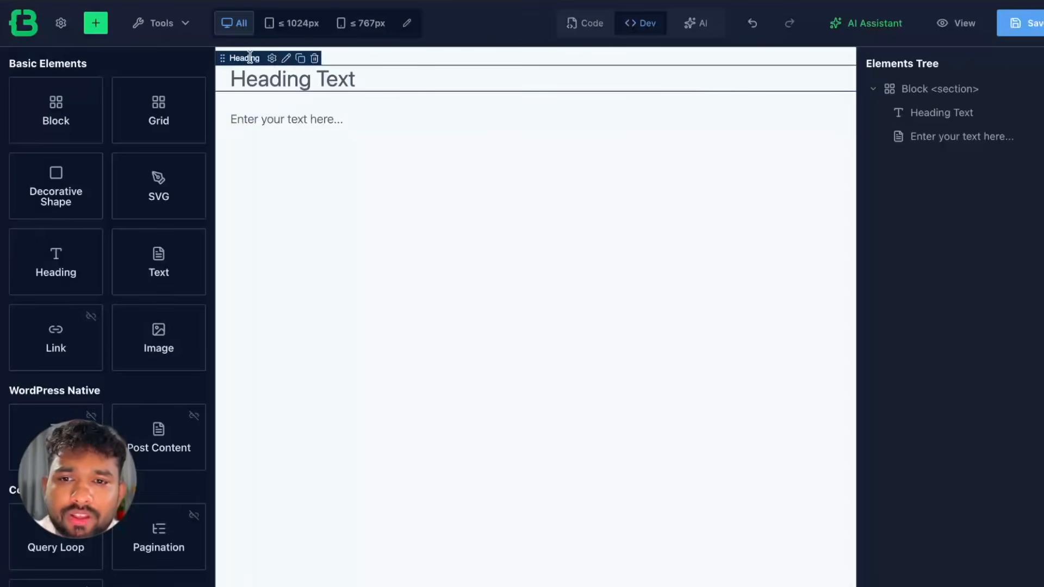
- Assign the global CSS class card to the section block
click(926, 88)
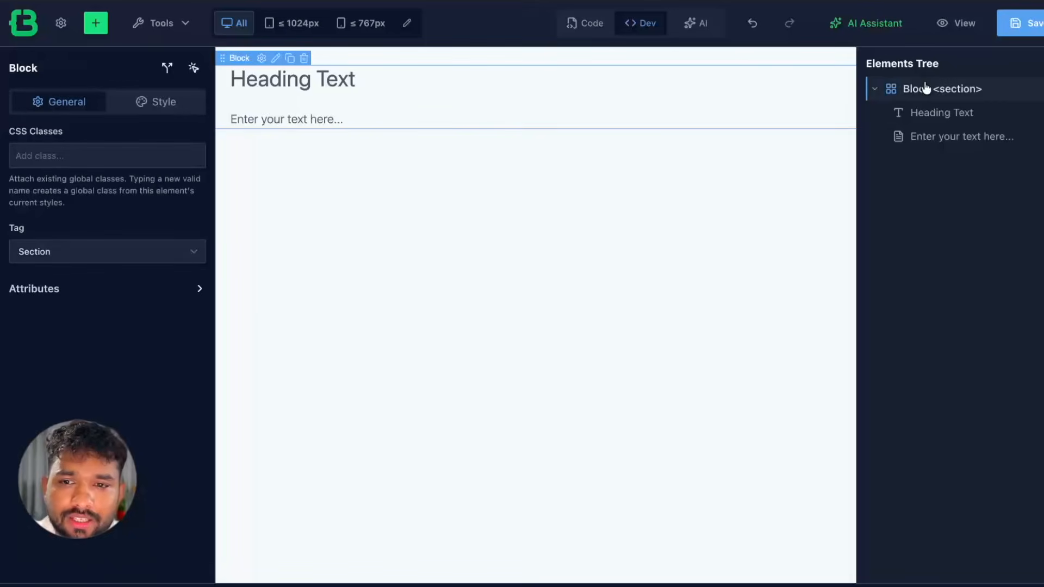
click(54, 160)
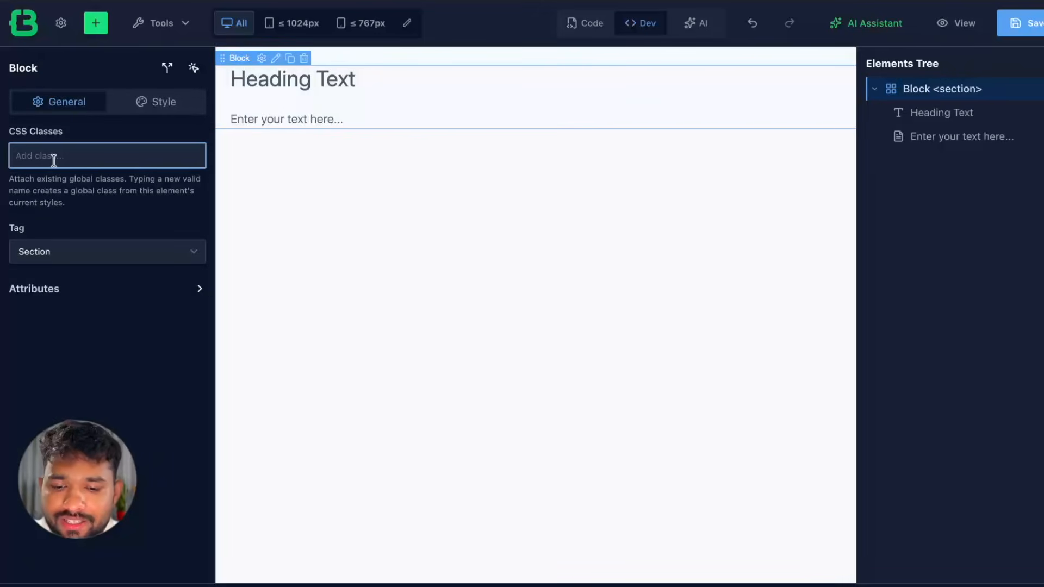
text(card)
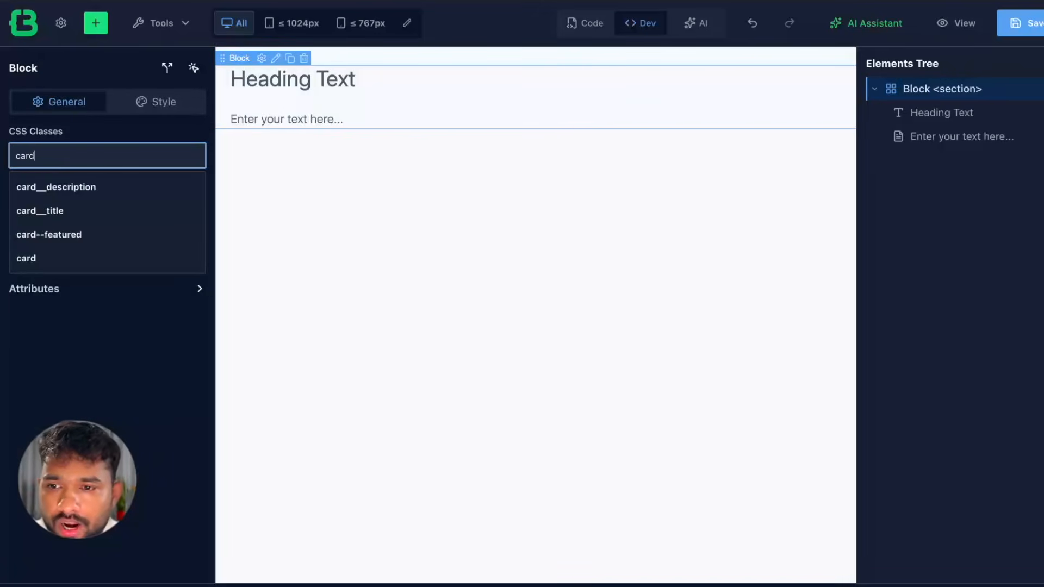
click(30, 261)
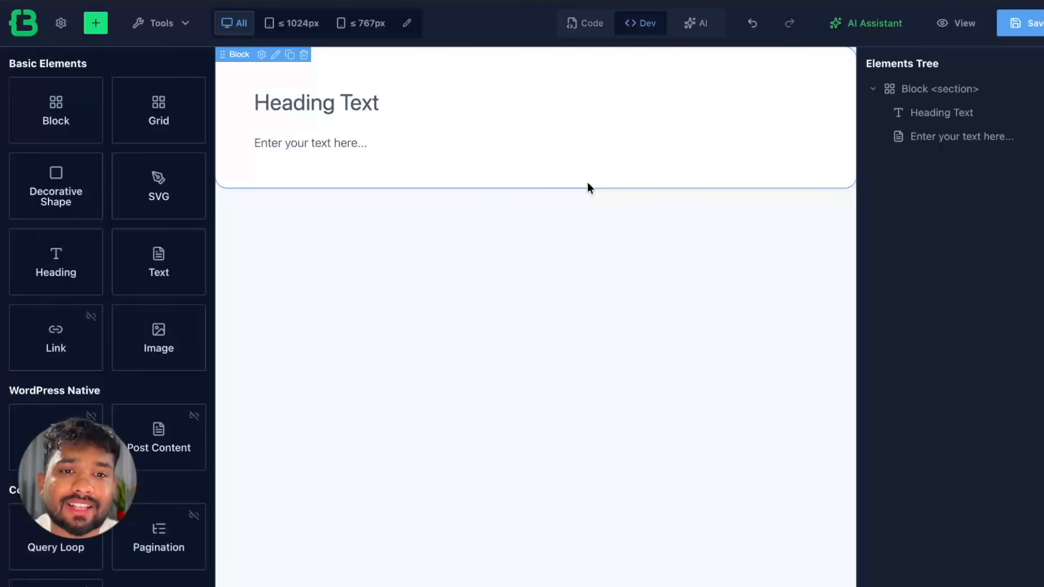
- Connect OpenAI as the AI Assistant's provider with its API key in the WordPress connectors, and refresh the assistant's setup status
click(697, 26)
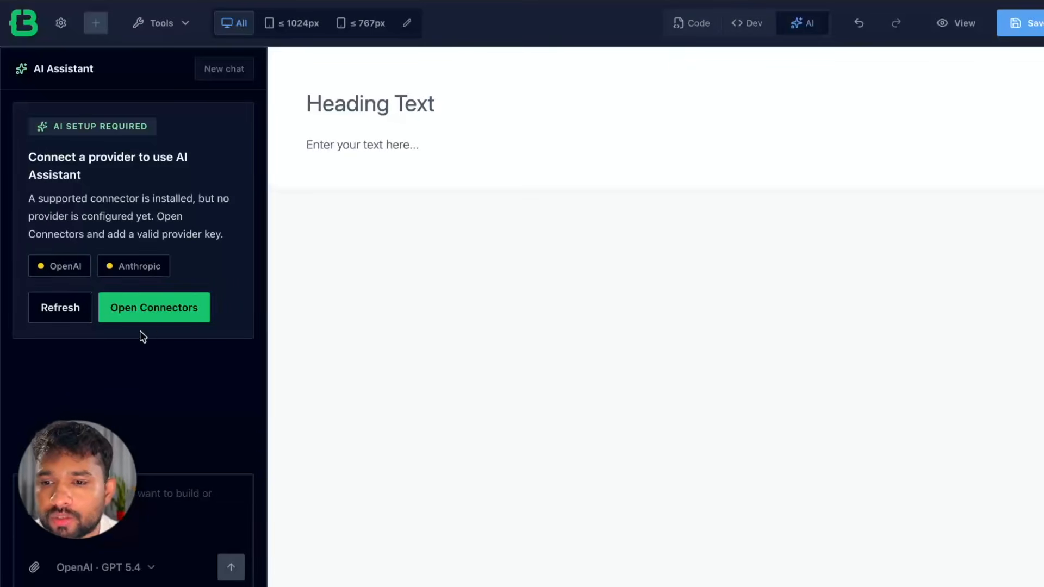
click(143, 311)
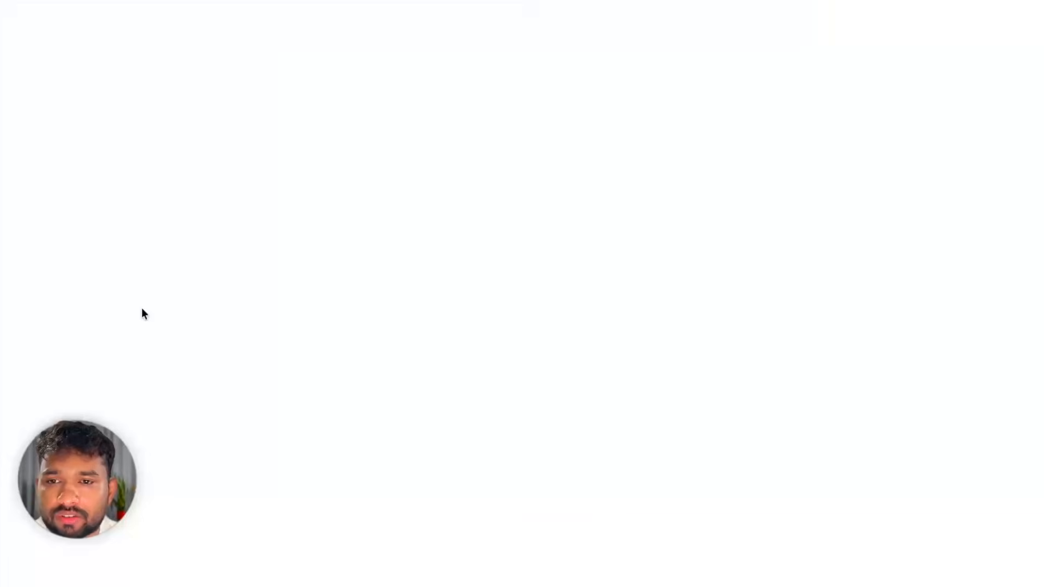
click(785, 389)
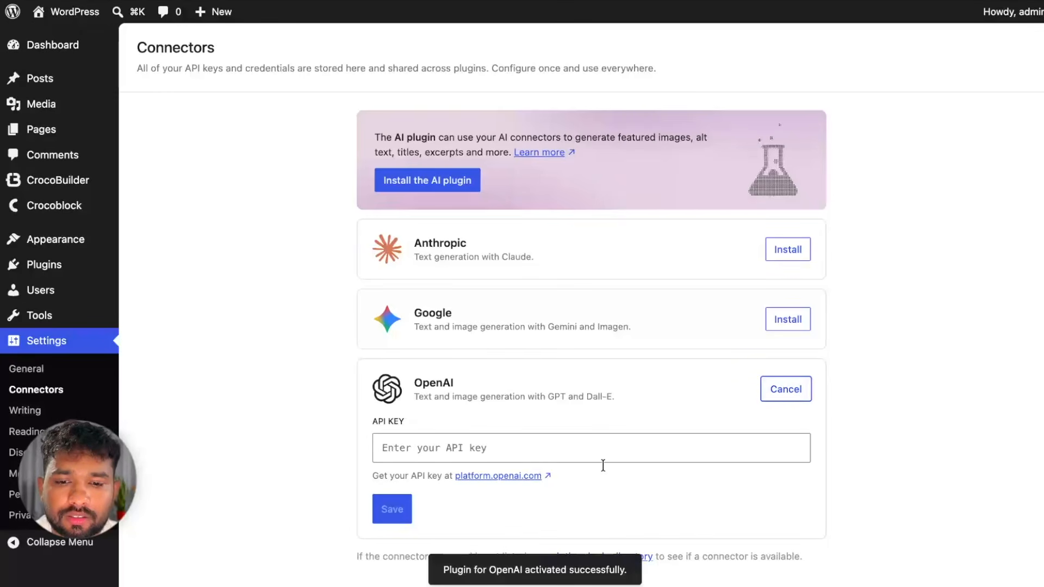
click(567, 446)
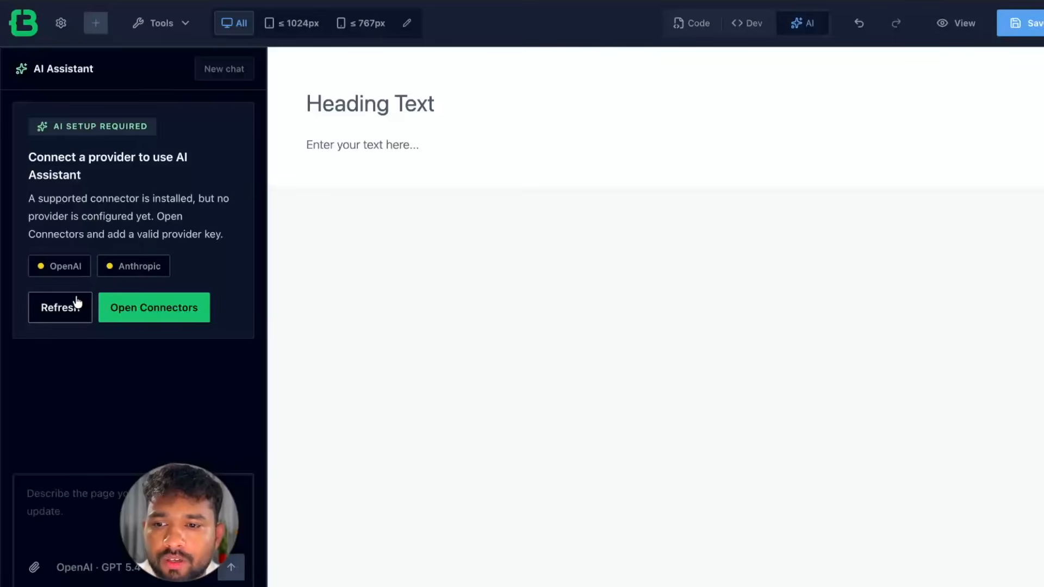
click(77, 302)
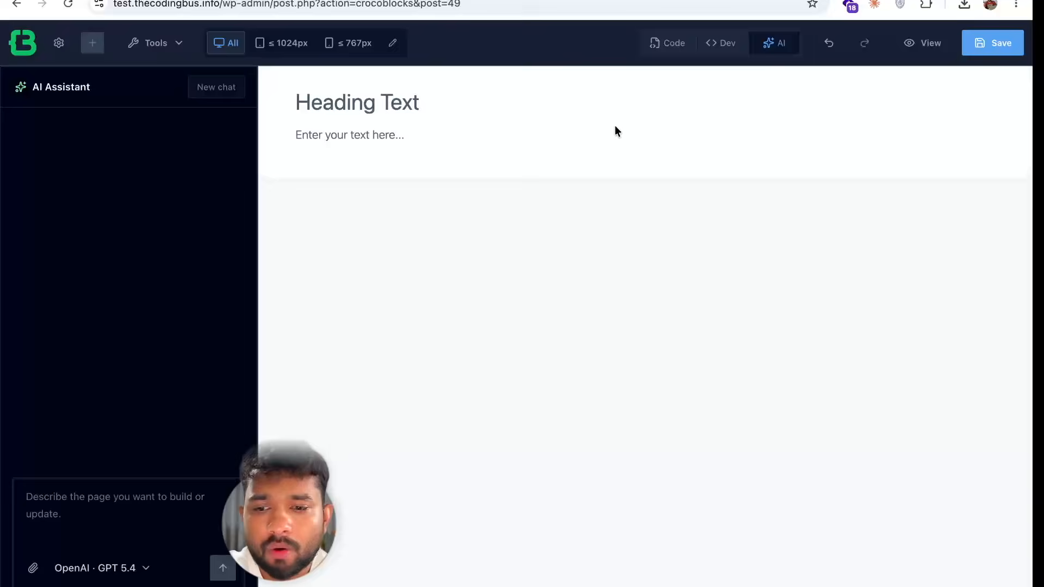
- Return to Dev mode and delete the section block with its heading and text
click(722, 49)
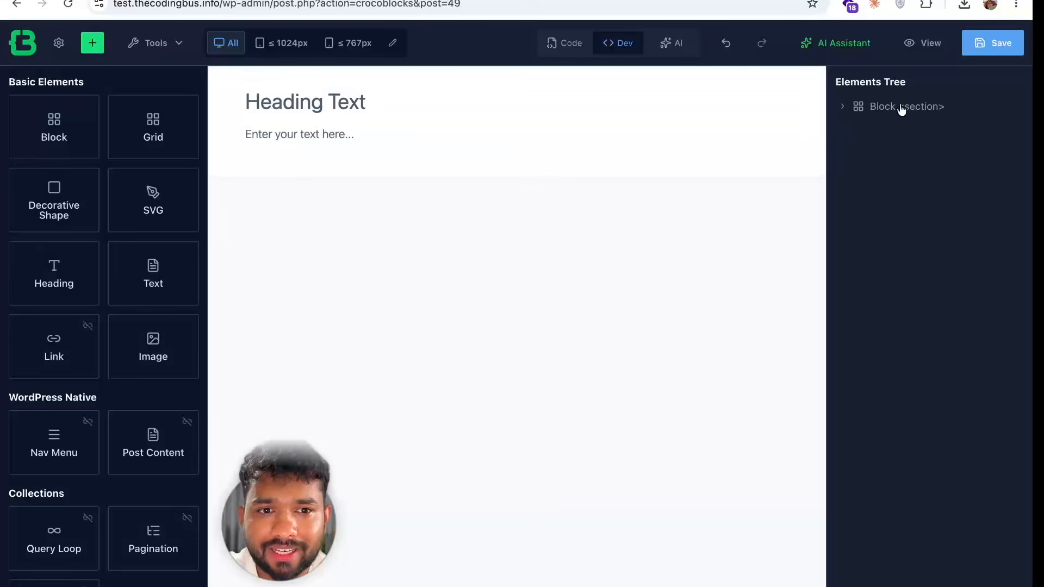
click(877, 109)
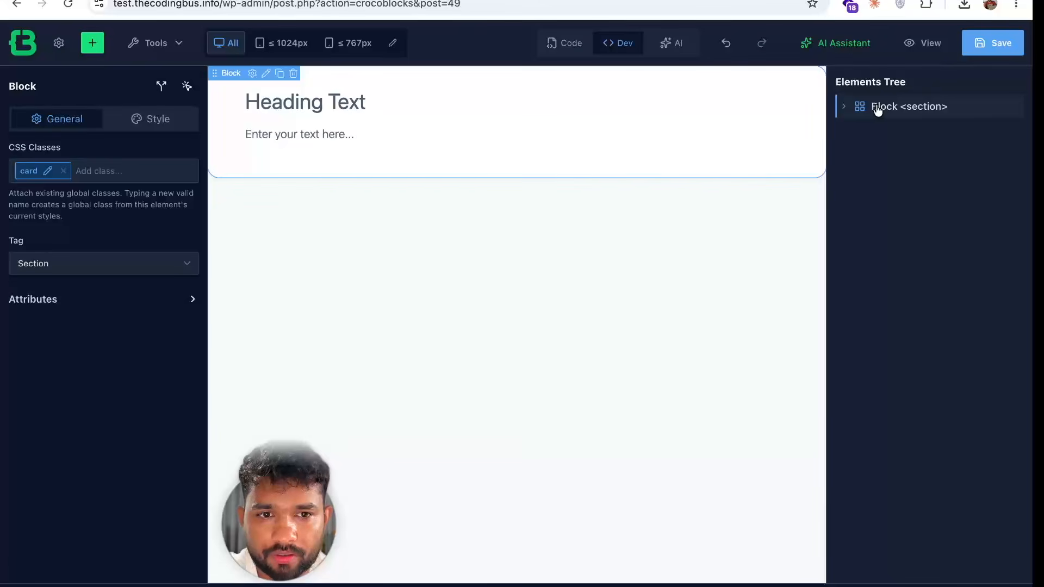
right_click(878, 109)
click(861, 218)
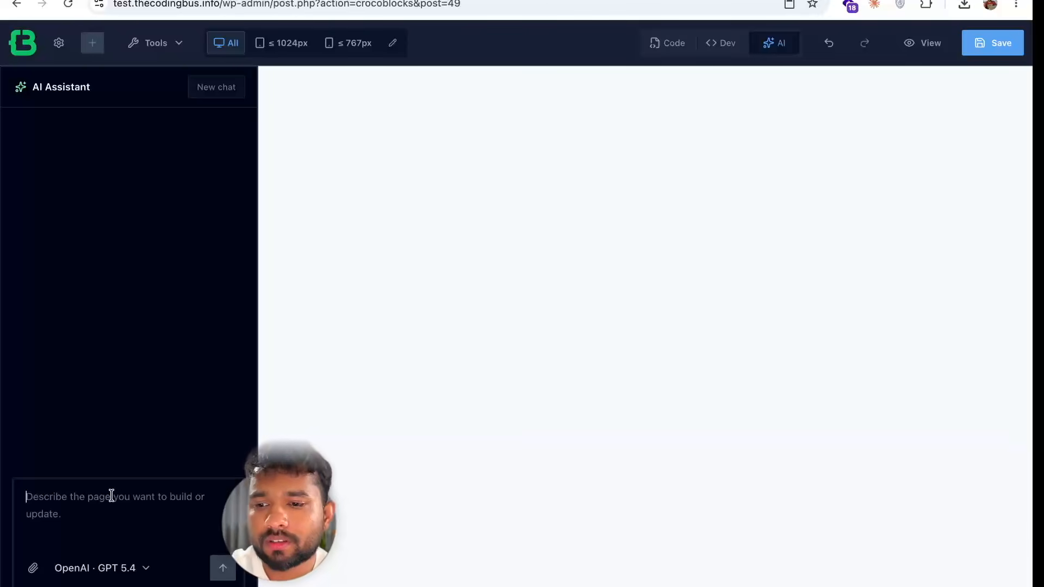
- Ask the AI Assistant to "create a first section for this page this website for doctors"
text(create )
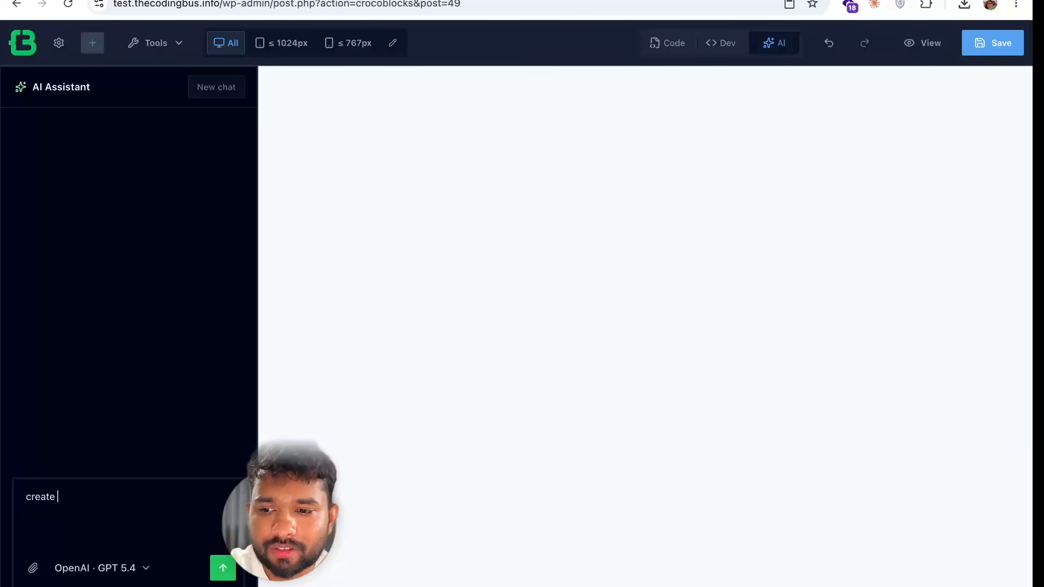
text(a first sec)
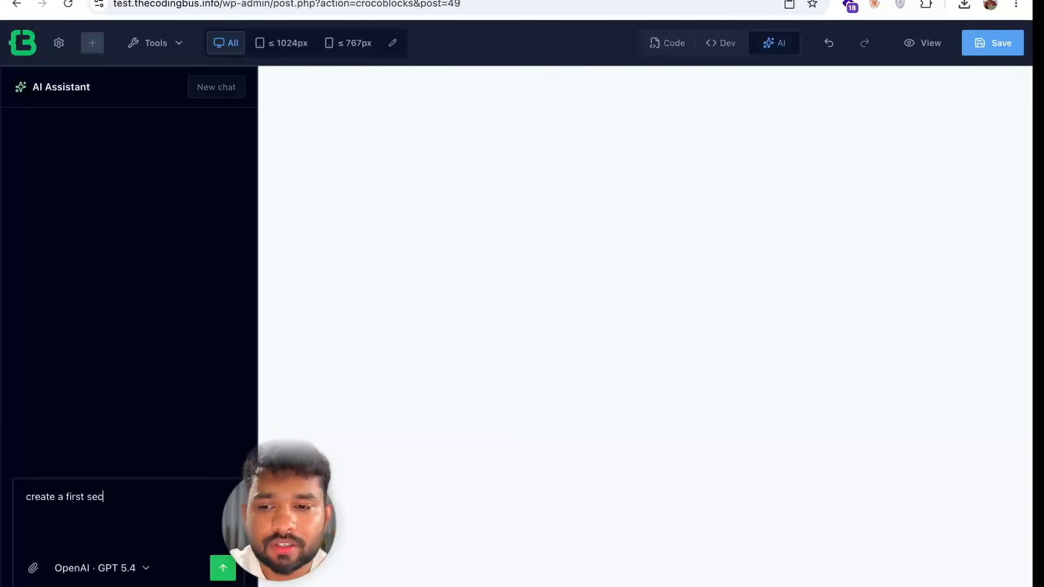
text(tion for)
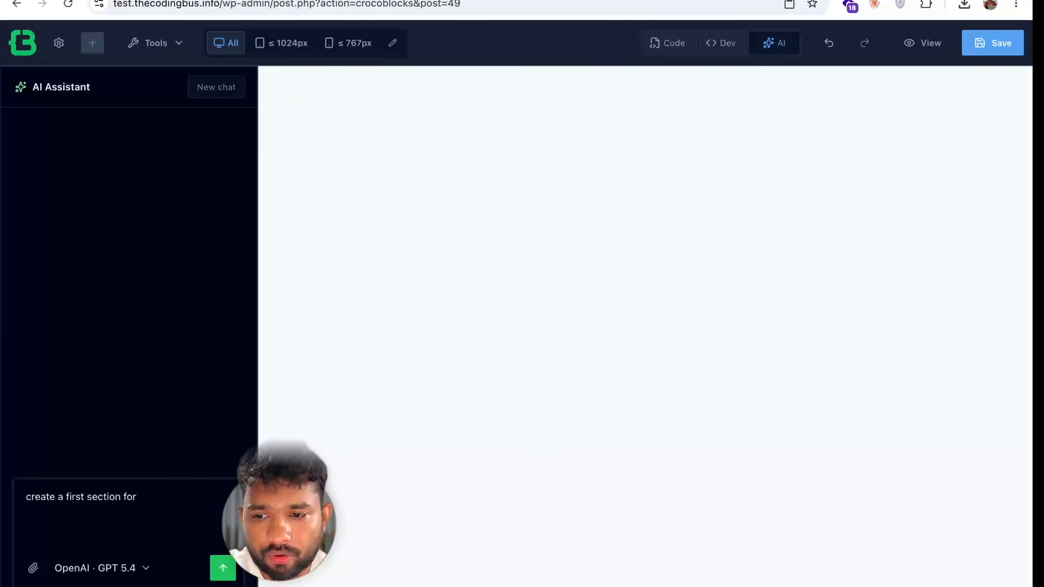
text( this page this website for doctors)
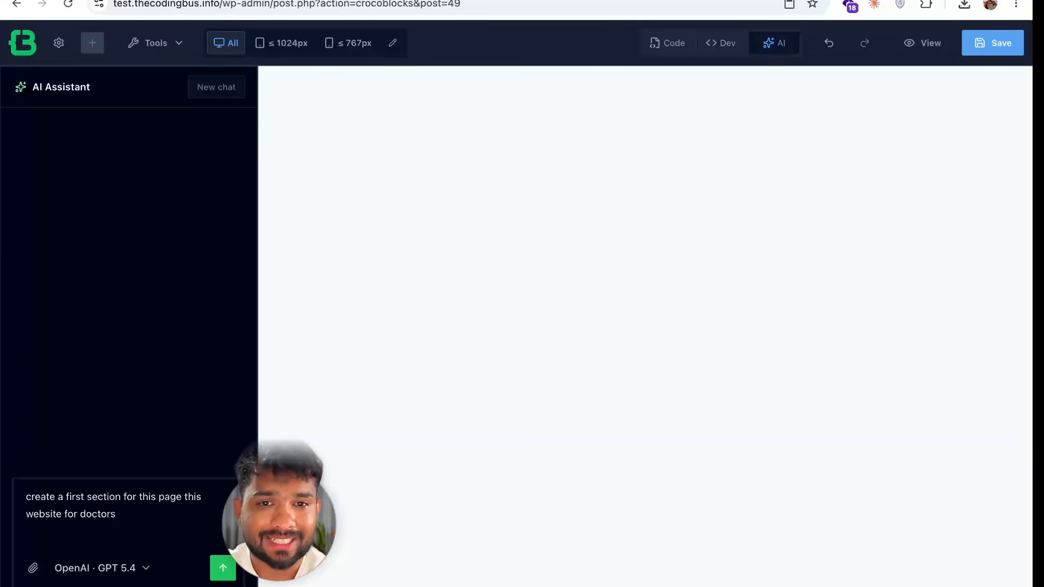
key(Return)
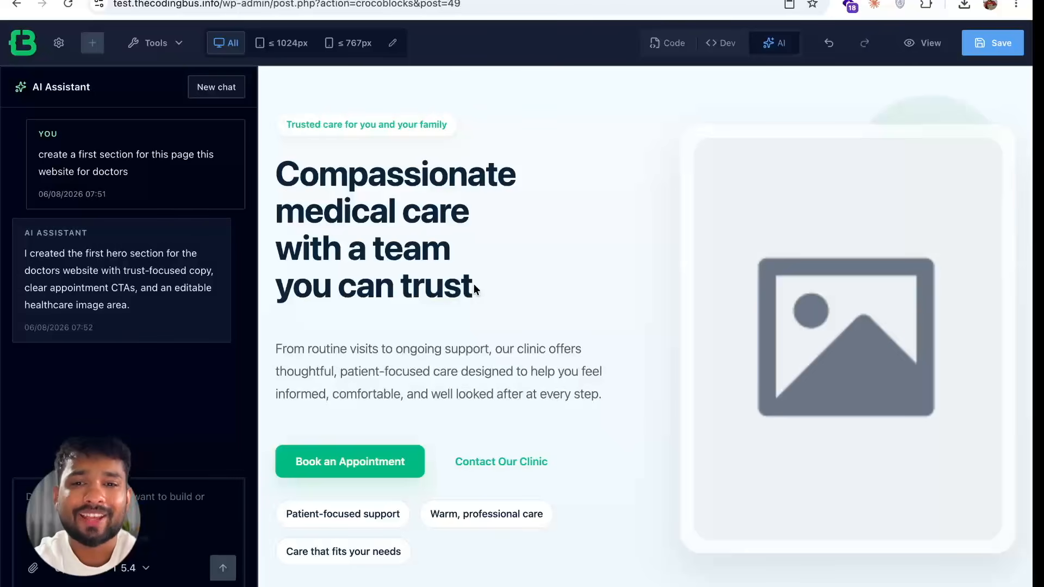
- Examine the generated doctors hero section in AI and Dev modes, and view the page on the front end
scroll(539, 276, down, 1)
scroll(540, 276, up, 1)
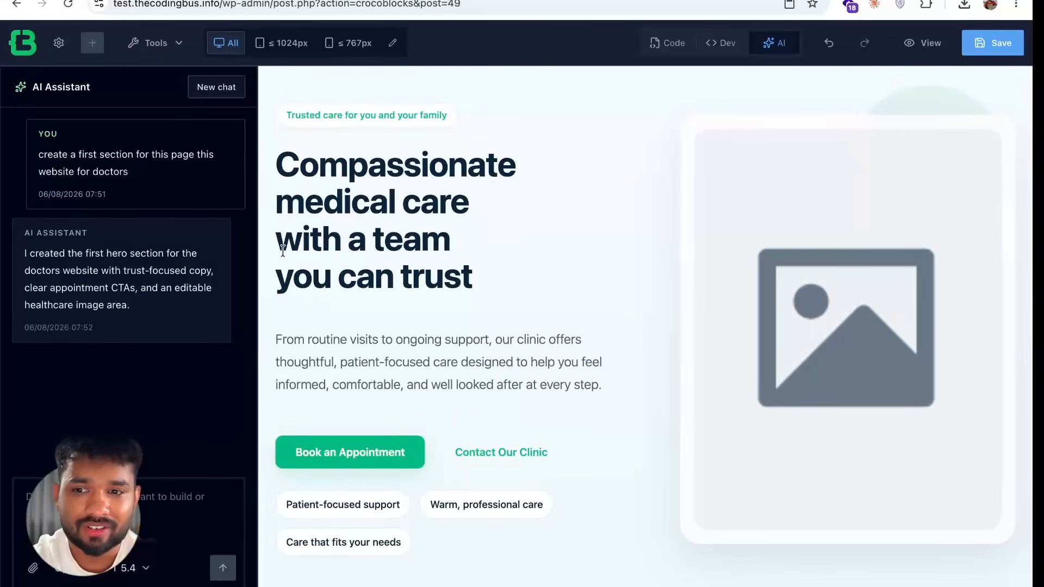
click(717, 45)
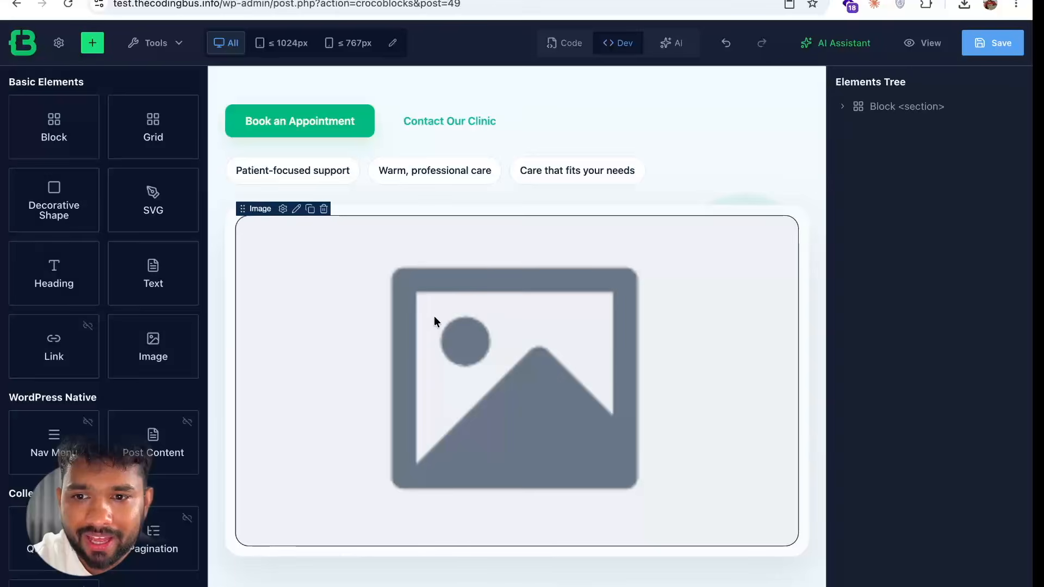
scroll(433, 320, up, 5)
scroll(485, 233, down, 2)
scroll(415, 459, up, 1)
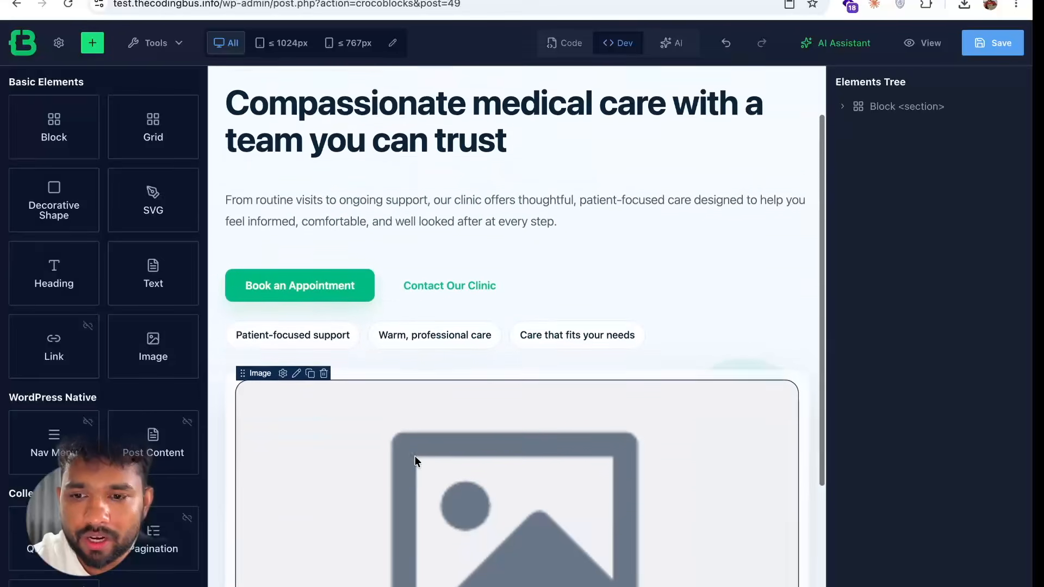
scroll(415, 461, up, 2)
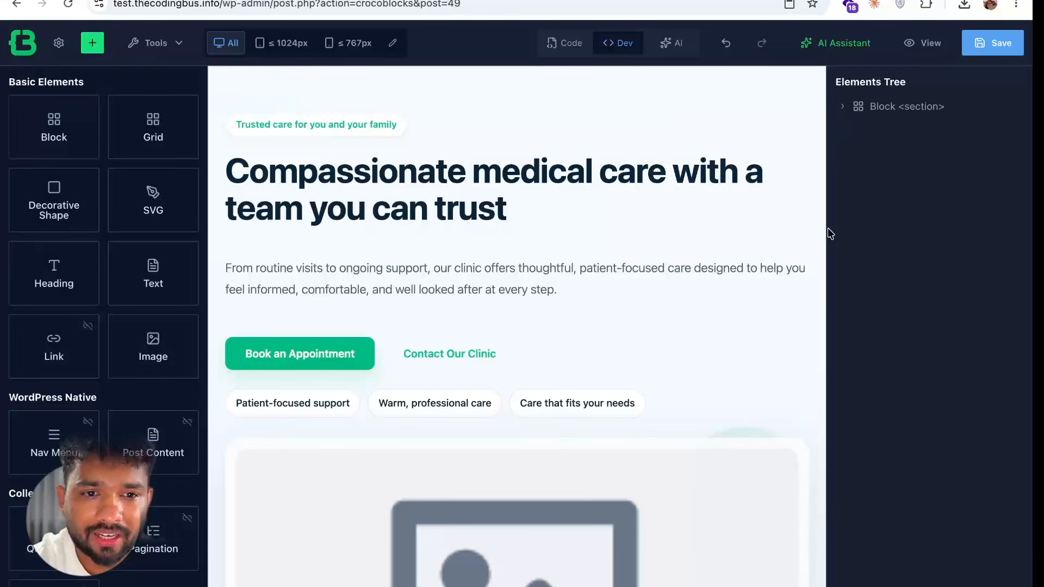
click(923, 49)
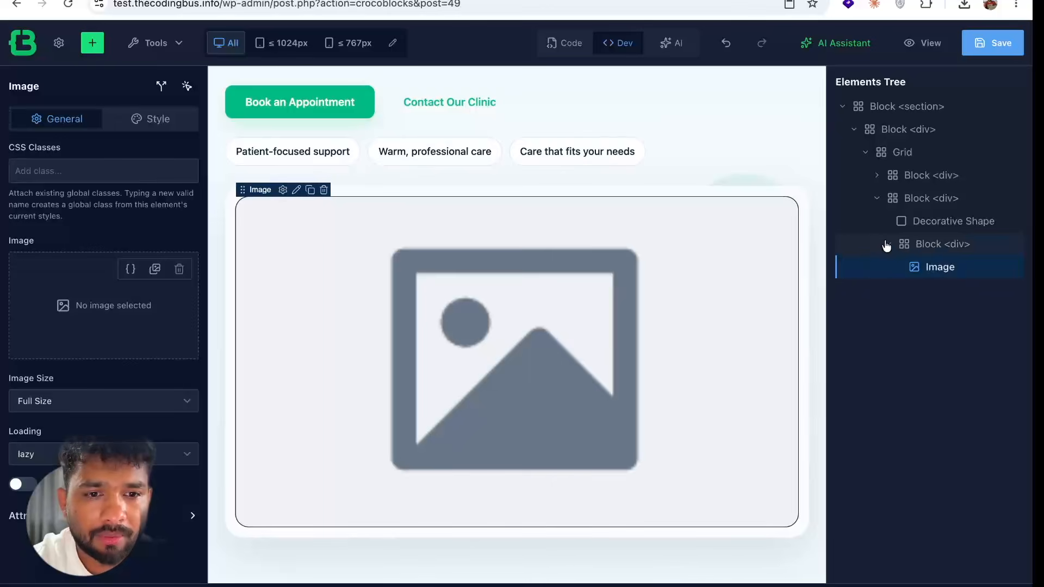
- Delete the inner div block that holds the placeholder image from the hero grid, and save the page
click(887, 244)
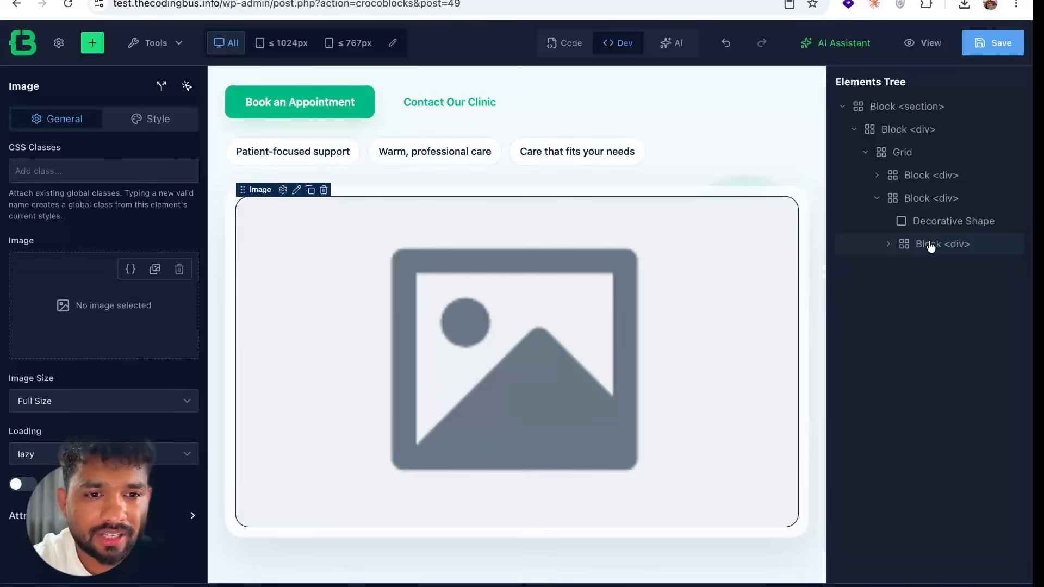
click(932, 245)
right_click(932, 246)
click(950, 348)
key(ctrl+s)
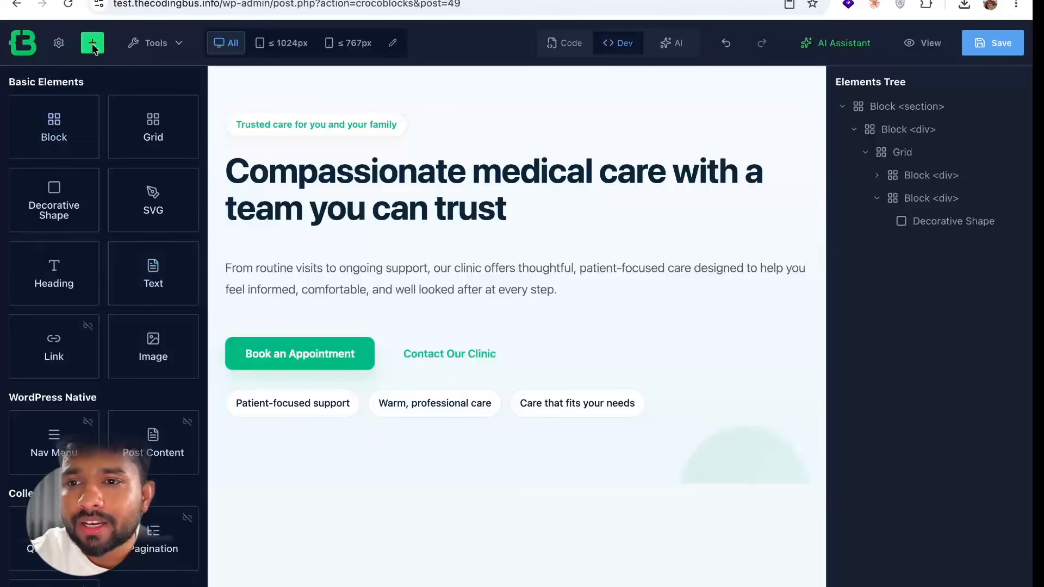
- Start a new component in the Component Builder
click(149, 52)
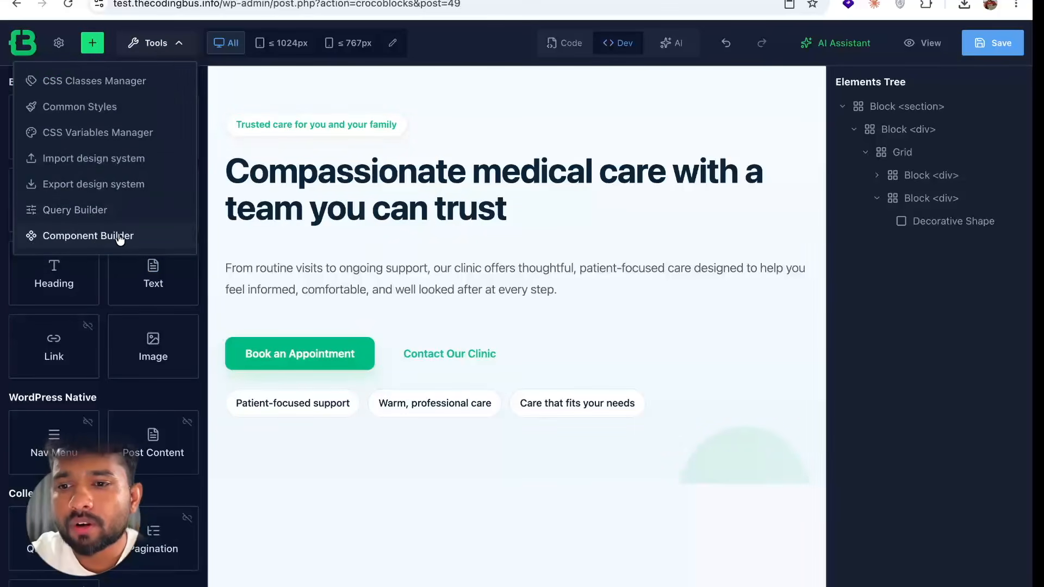
click(99, 237)
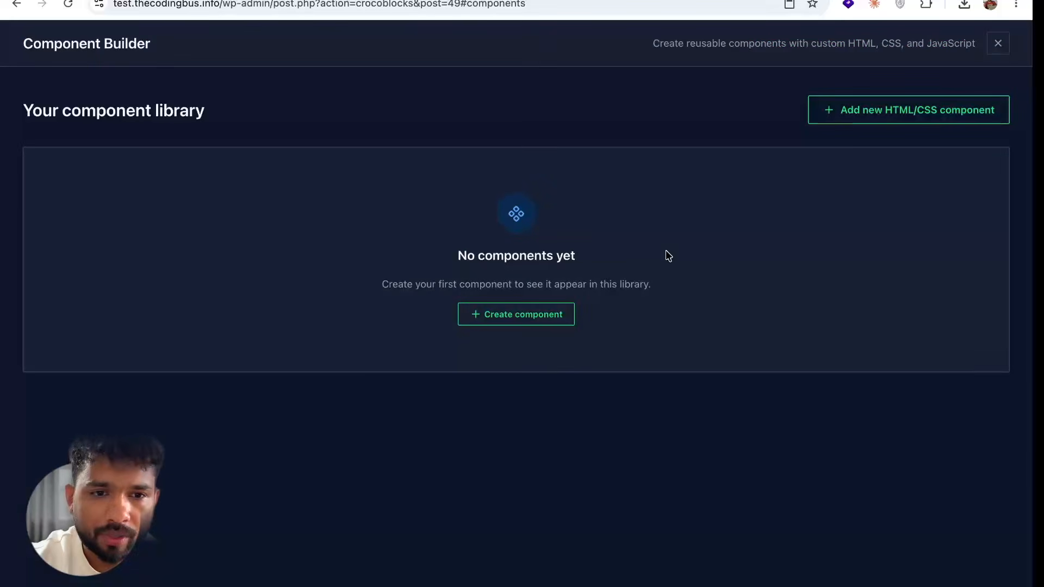
click(479, 314)
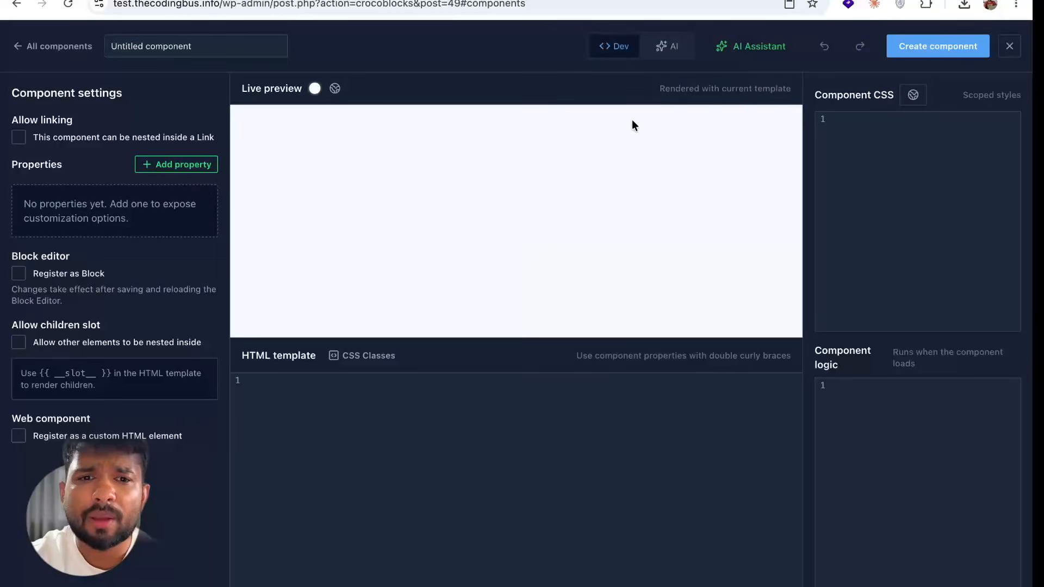
- Ask the component's AI Assistant to "create a pricing component to display the pricing for various services"
click(671, 52)
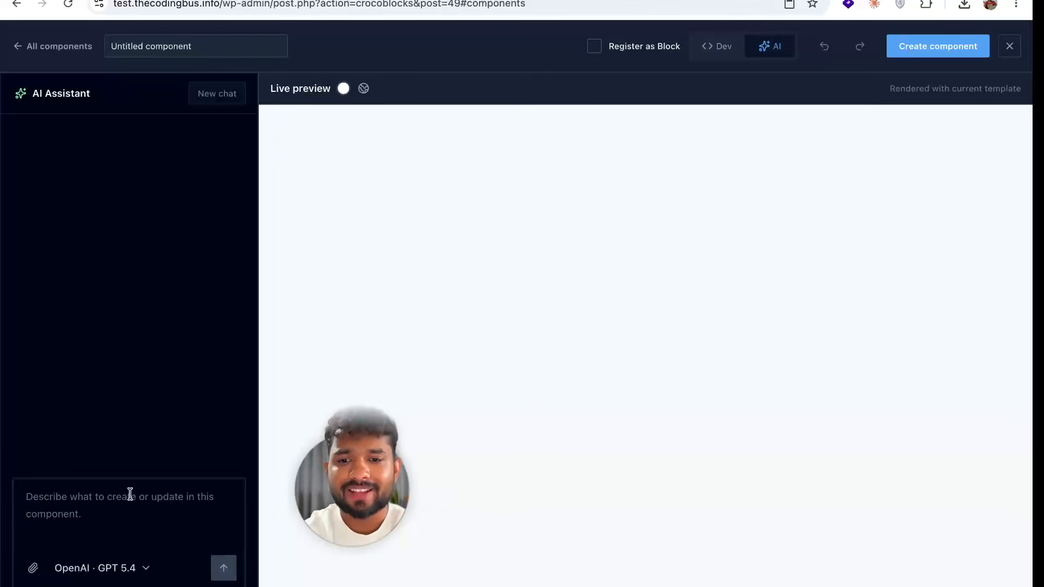
click(130, 494)
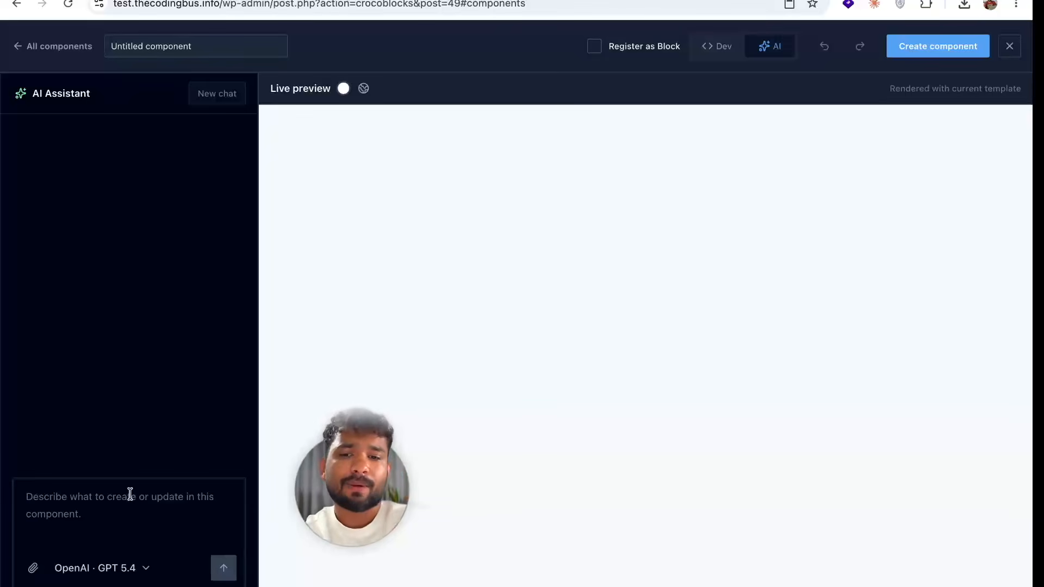
text(create a)
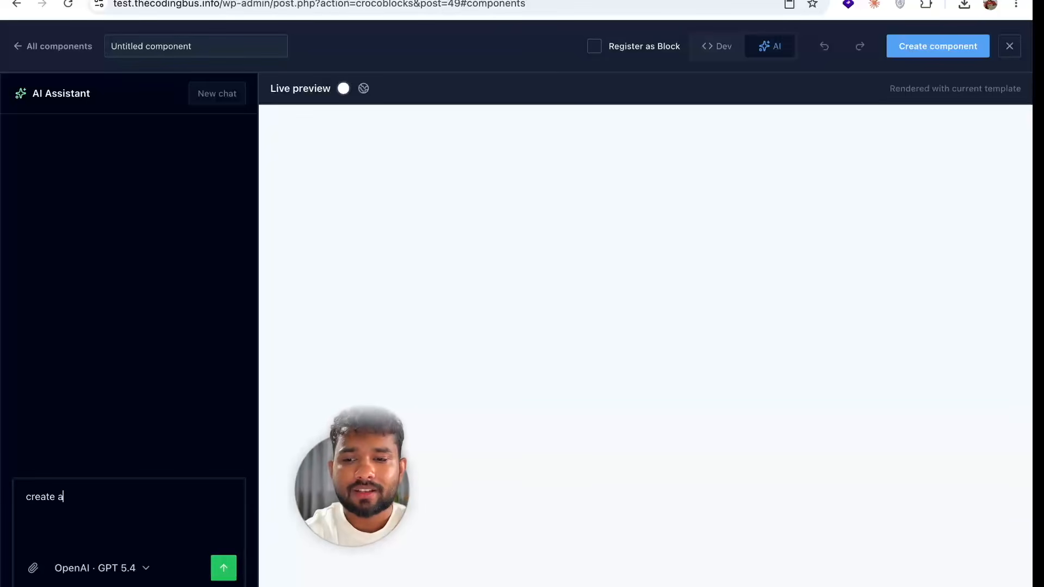
text( pricing compon)
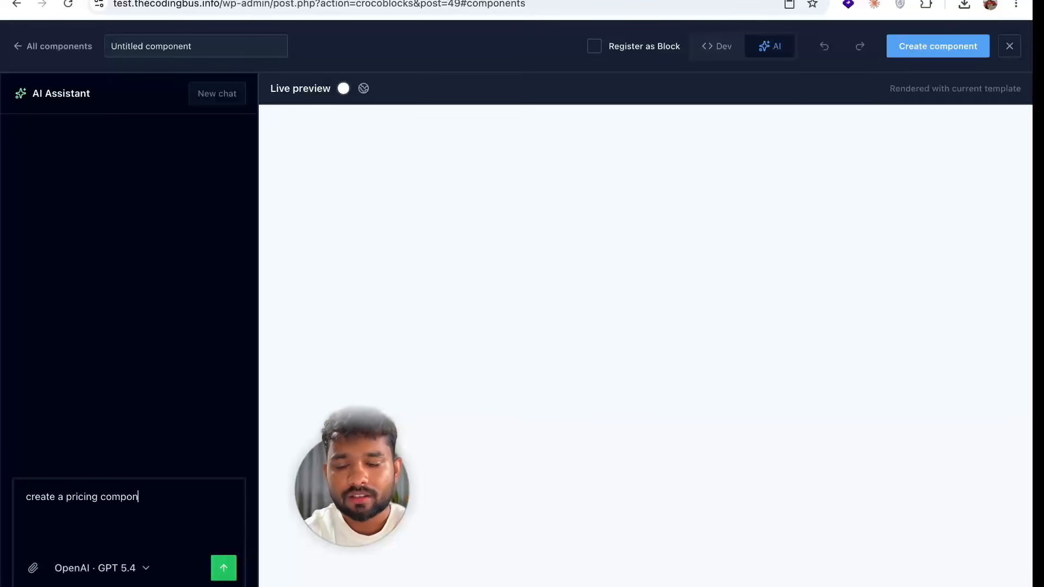
text(ent that i can )
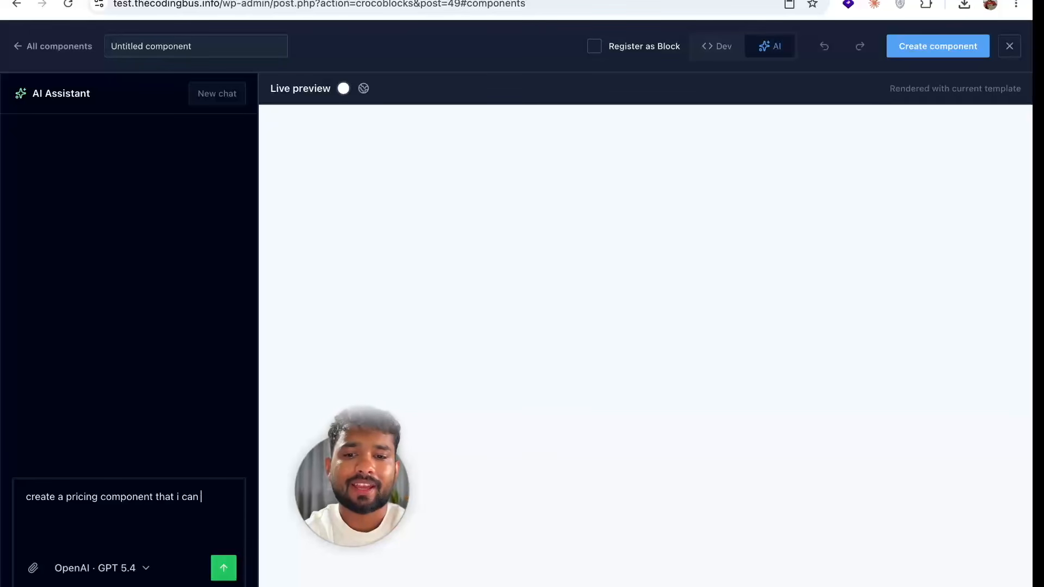
text(resue s)
key(BackSpace)
key(BackSpace)
key(BackSpace)
key(BackSpace)
key(BackSpace)
key(BackSpace)
key(BackSpace)
key(BackSpace)
key(BackSpace)
key(BackSpace)
key(BackSpace)
key(BackSpace)
key(BackSpace)
key(BackSpace)
key(BackSpace)
key(BackSpace)
key(BackSpace)
text(o display t)
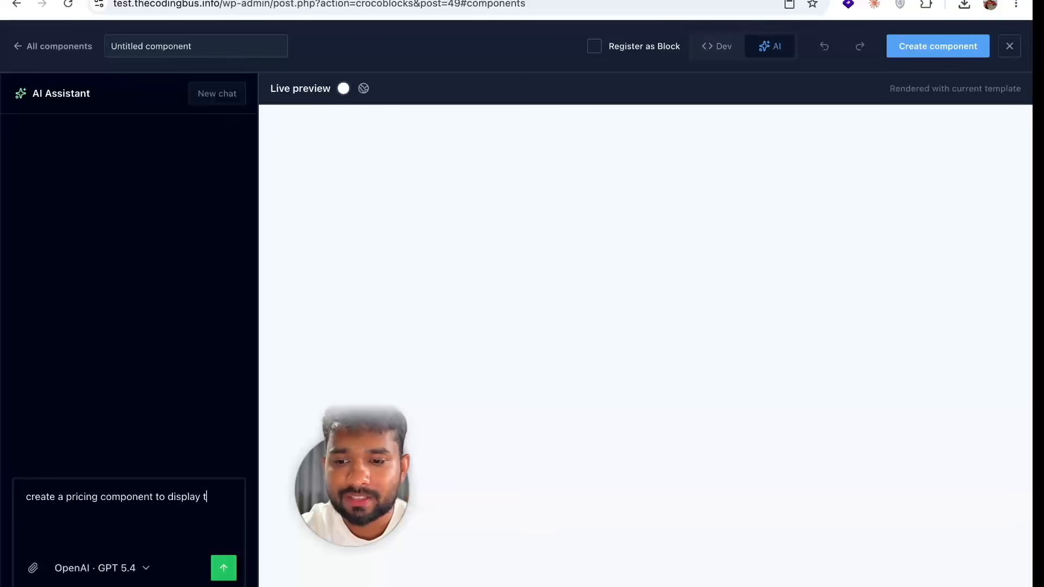
text(he pricing for various serv)
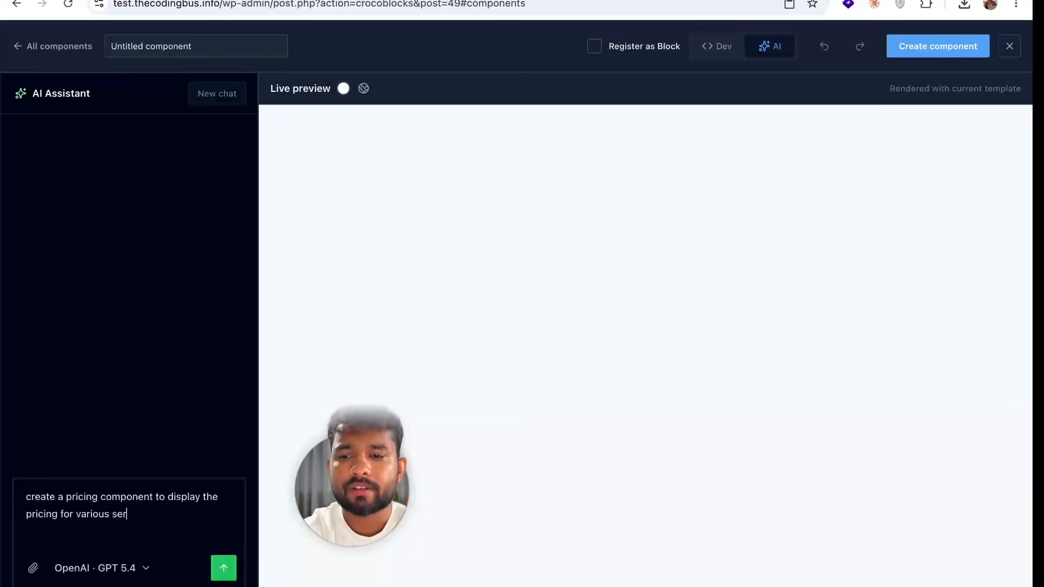
text(ices)
key(Return)
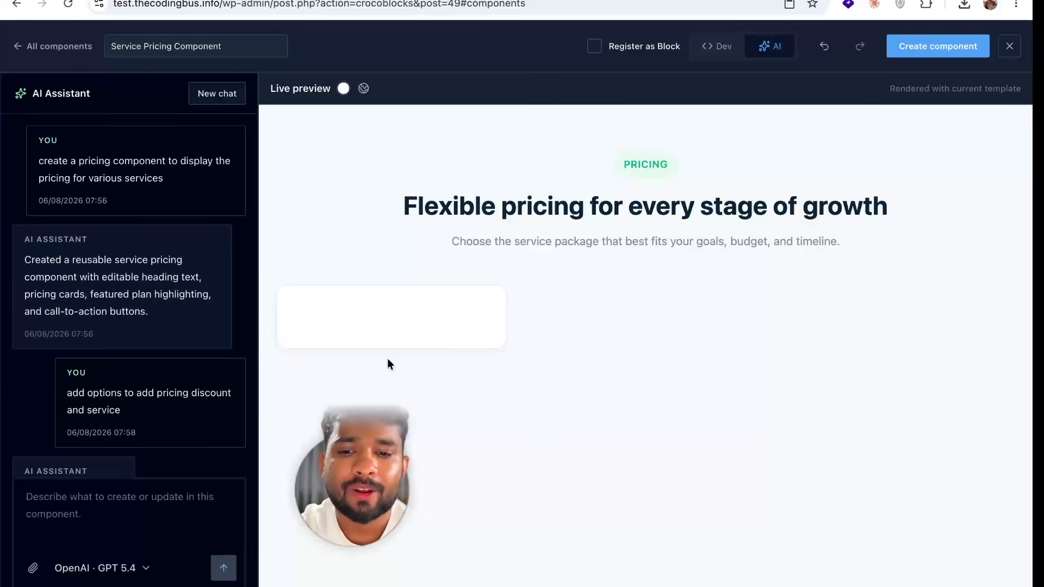
- Create the Service Pricing Component from its AI-generated template and return to the page editor in Dev mode
click(942, 46)
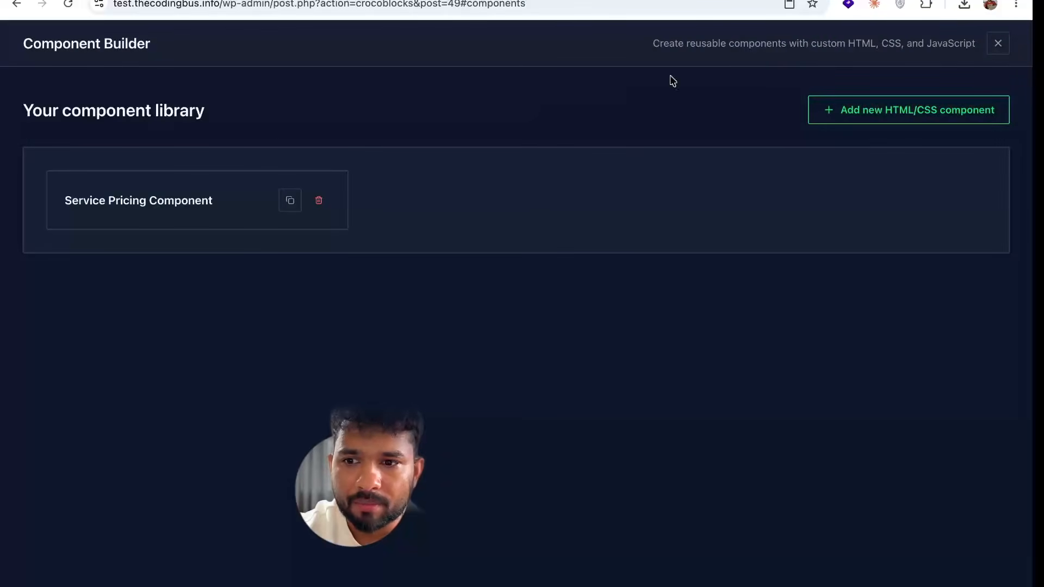
click(1008, 48)
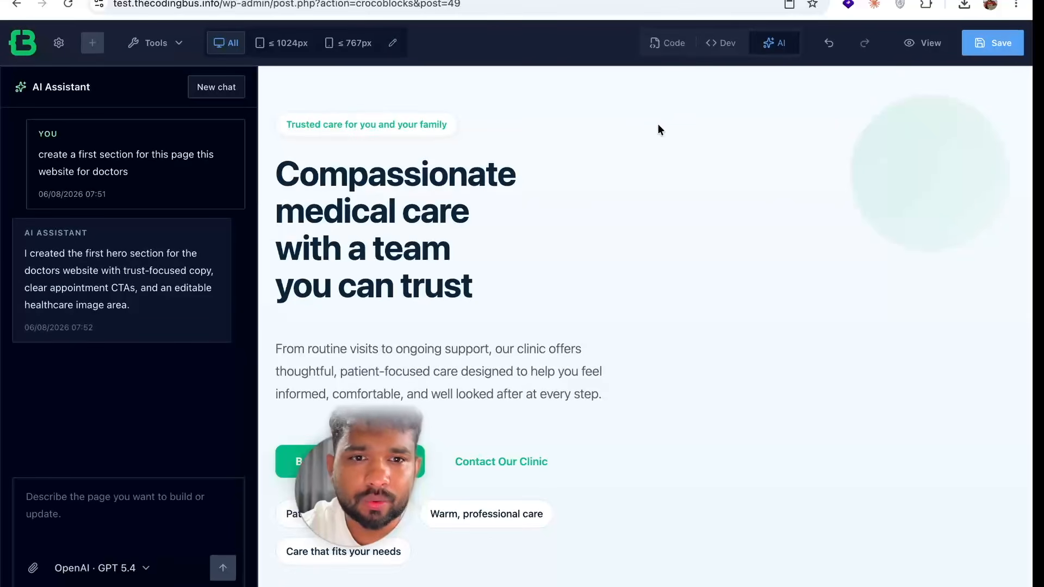
click(720, 52)
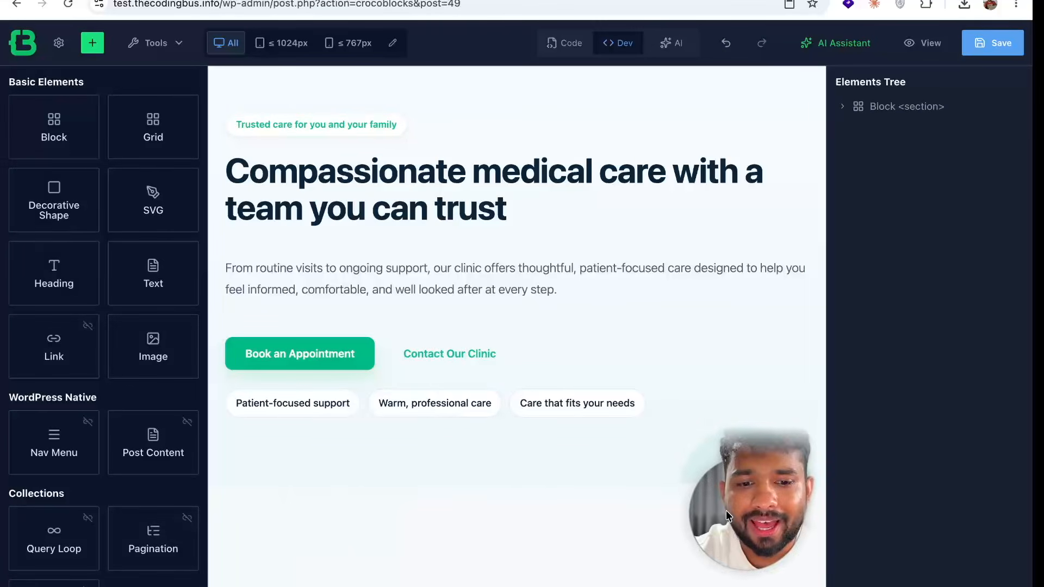
- Add a block below the hero's highlight badges and place the Service Pricing Component inside it
drag(30, 144, 353, 474)
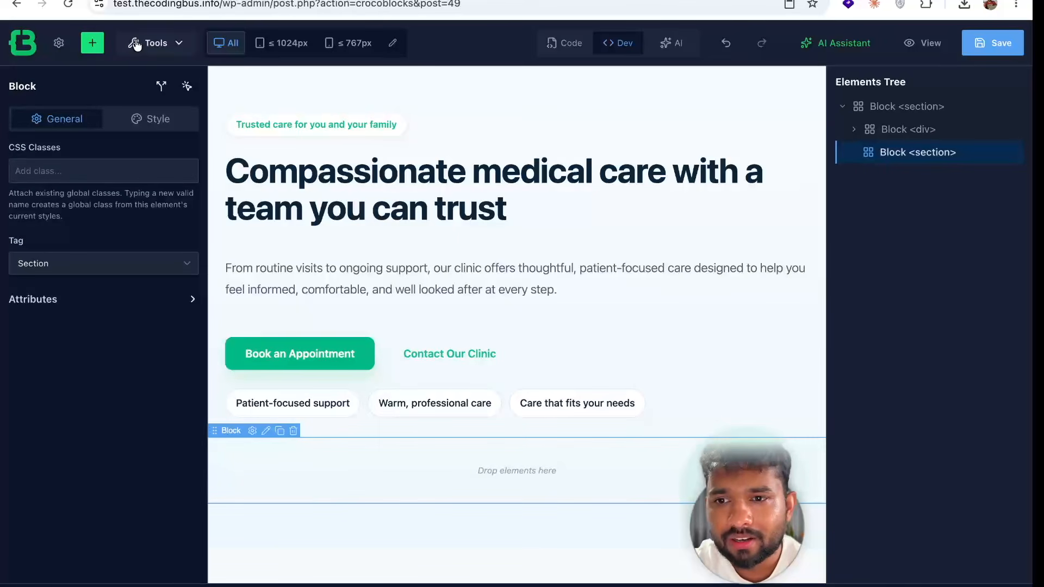
click(94, 45)
scroll(104, 397, down, 3)
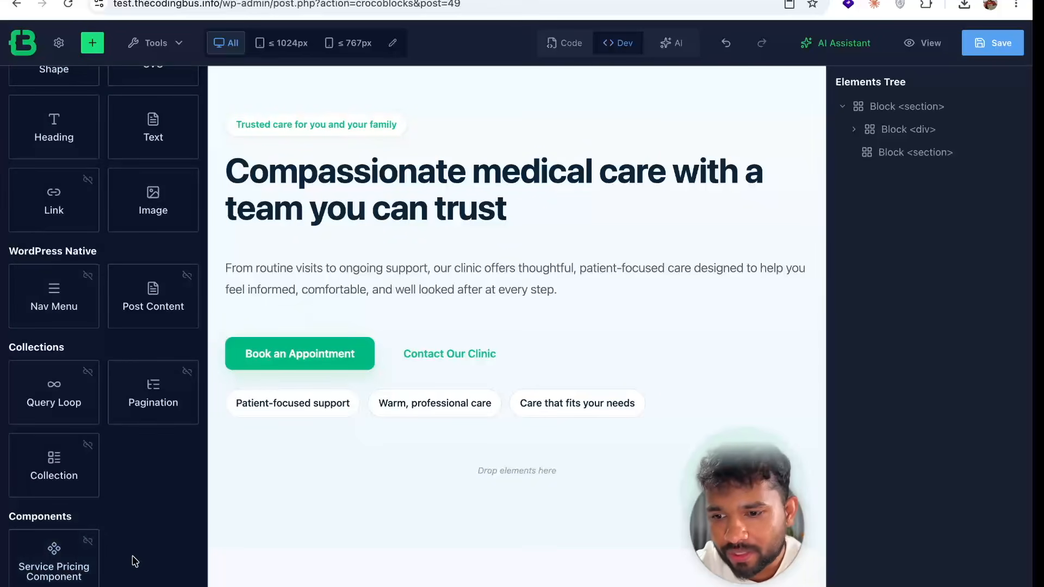
drag(56, 569, 406, 497)
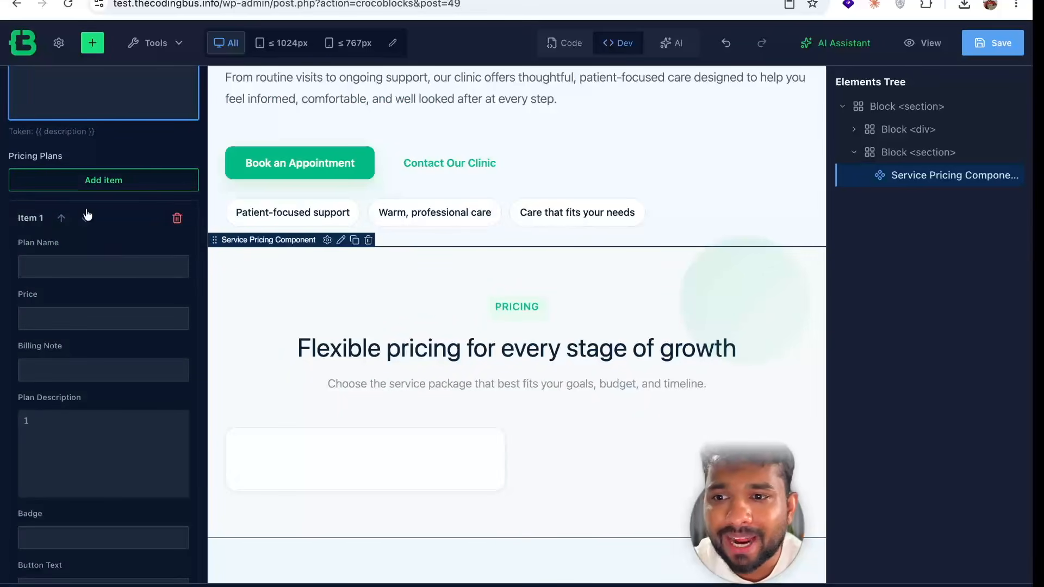
- Fill in the first pricing plan with the name "Basic", price 100 and description "this is our basic plan"
click(73, 268)
text(Ba)
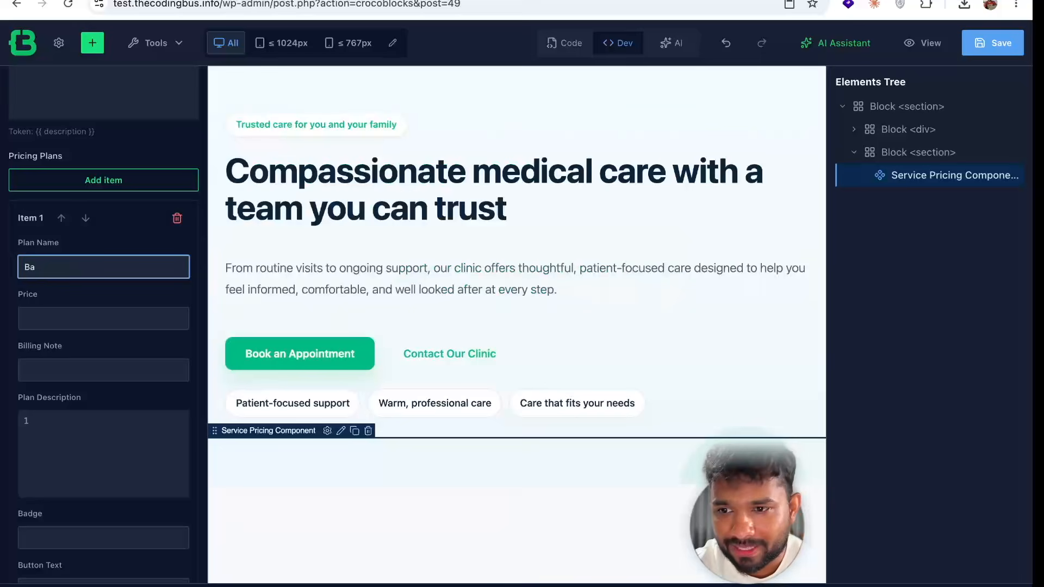
text(sic)
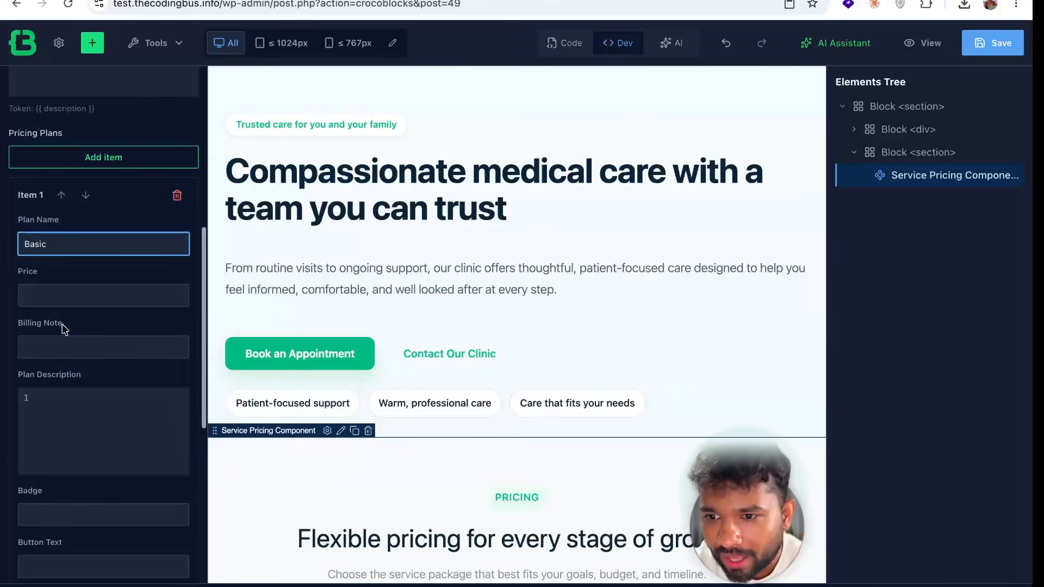
click(57, 295)
text(100)
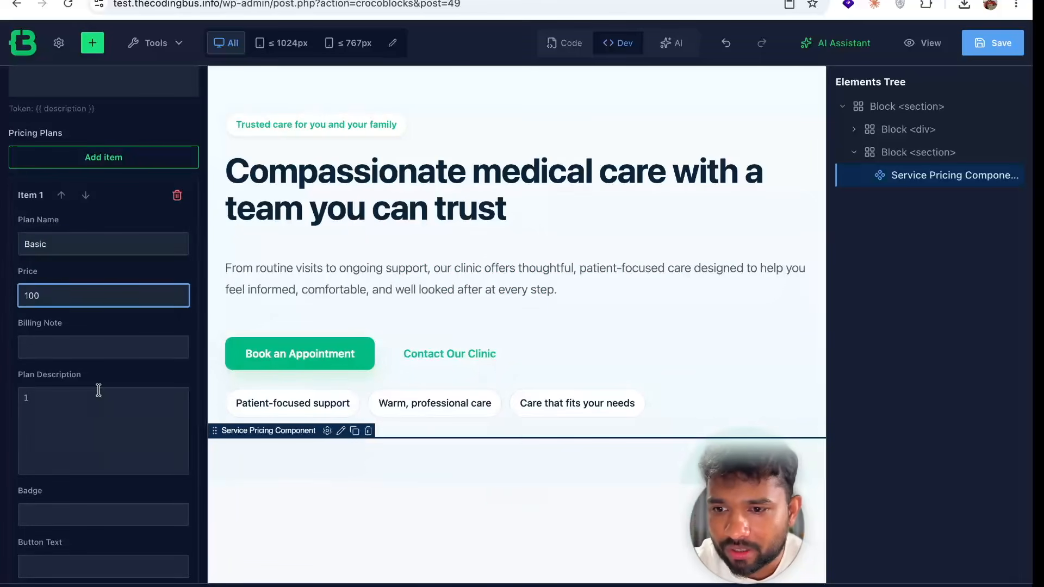
click(82, 433)
text(basic)
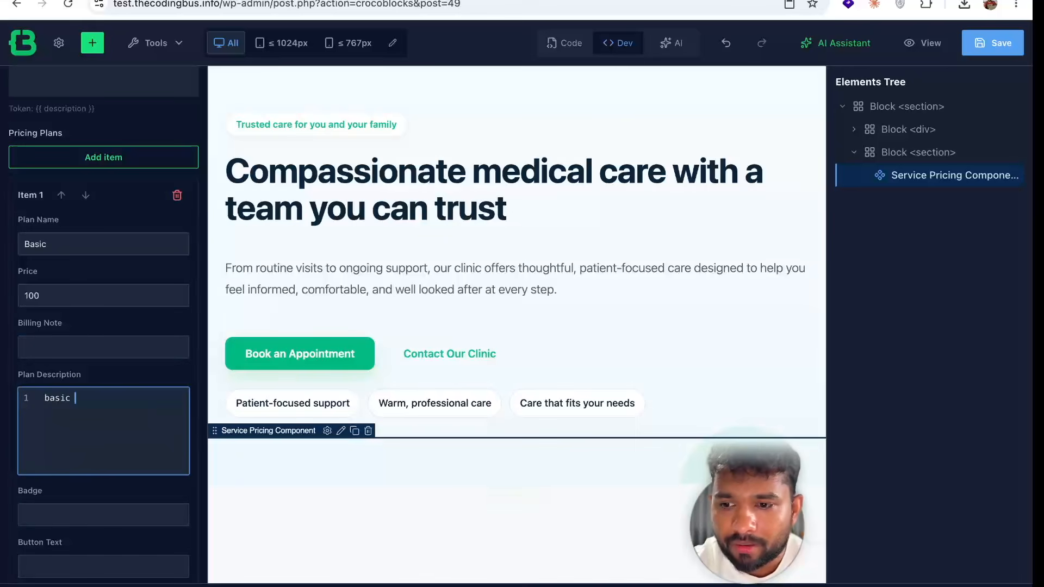
scroll(422, 474, down, 5)
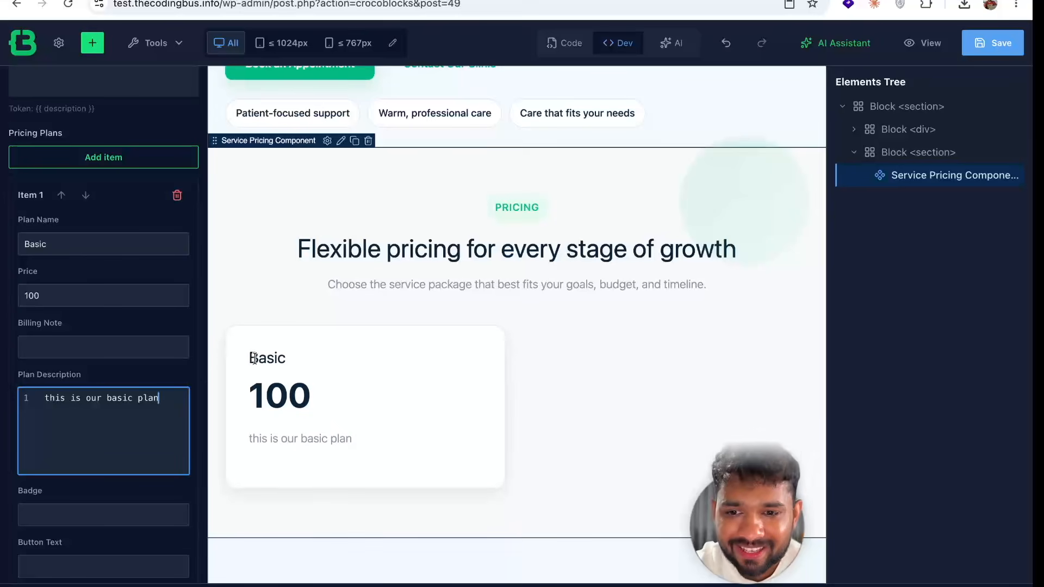
- Set the Basic plan's price to 100$
click(86, 297)
text($)
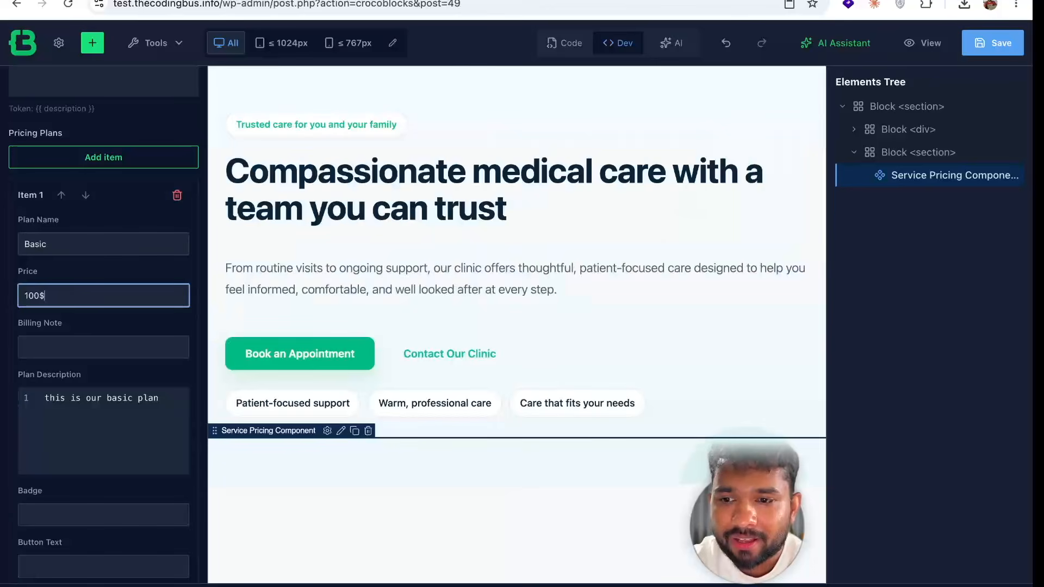
scroll(415, 385, down, 5)
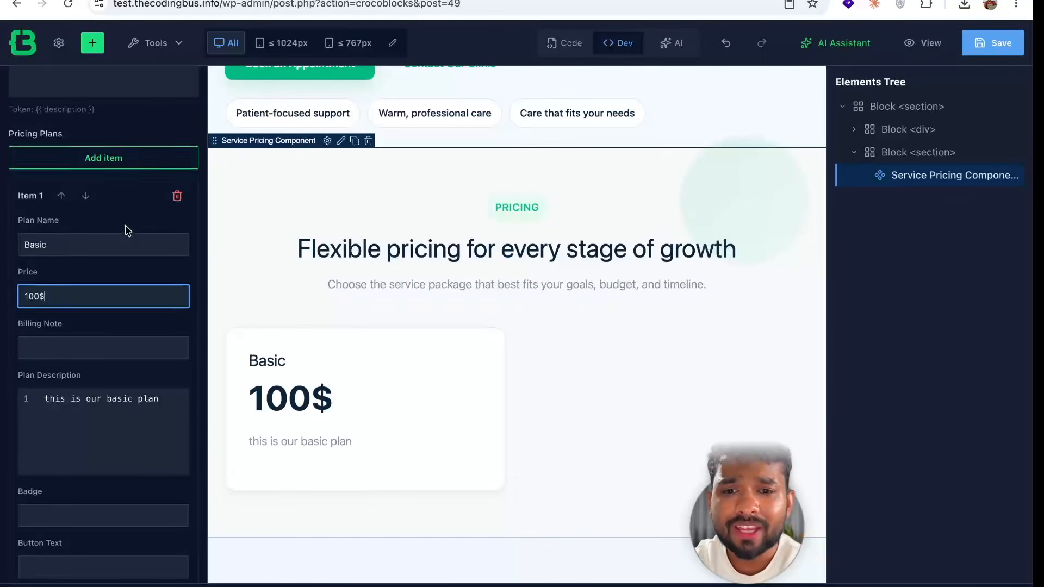
- Duplicate the Service Pricing Component inside its section block
scroll(125, 226, up, 7)
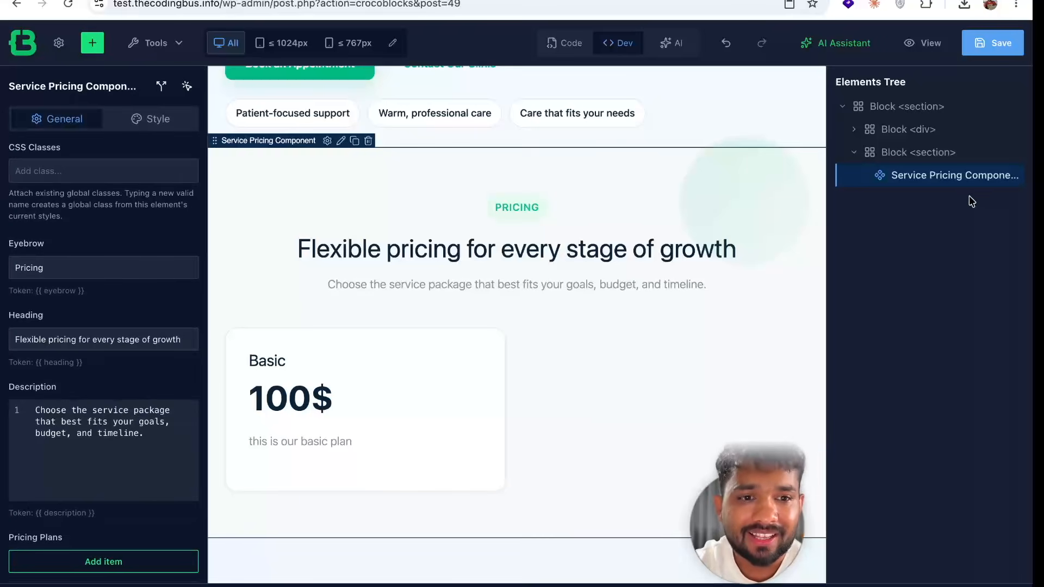
double_click(960, 175)
right_click(881, 179)
click(904, 263)
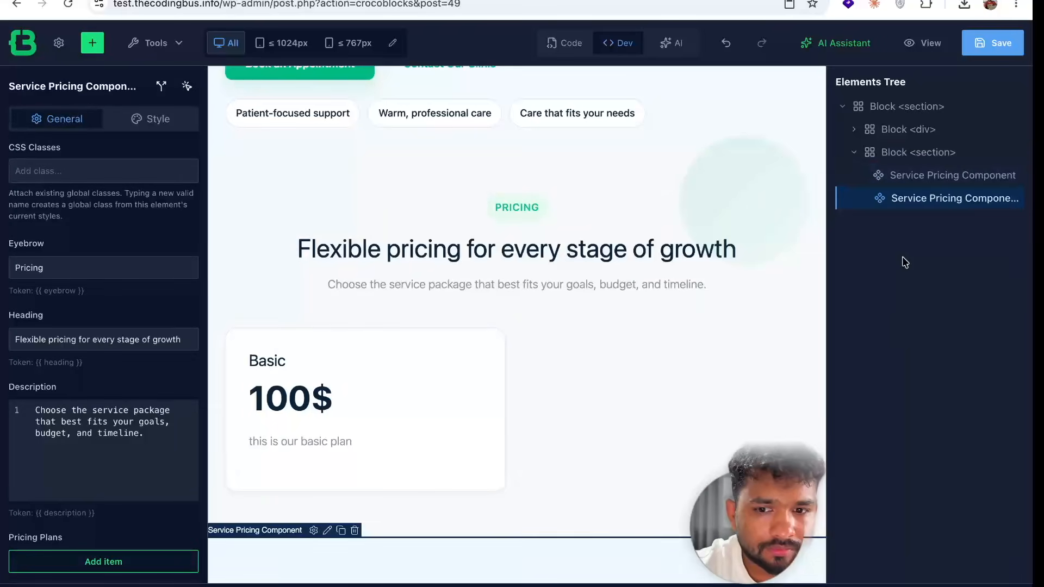
click(750, 212)
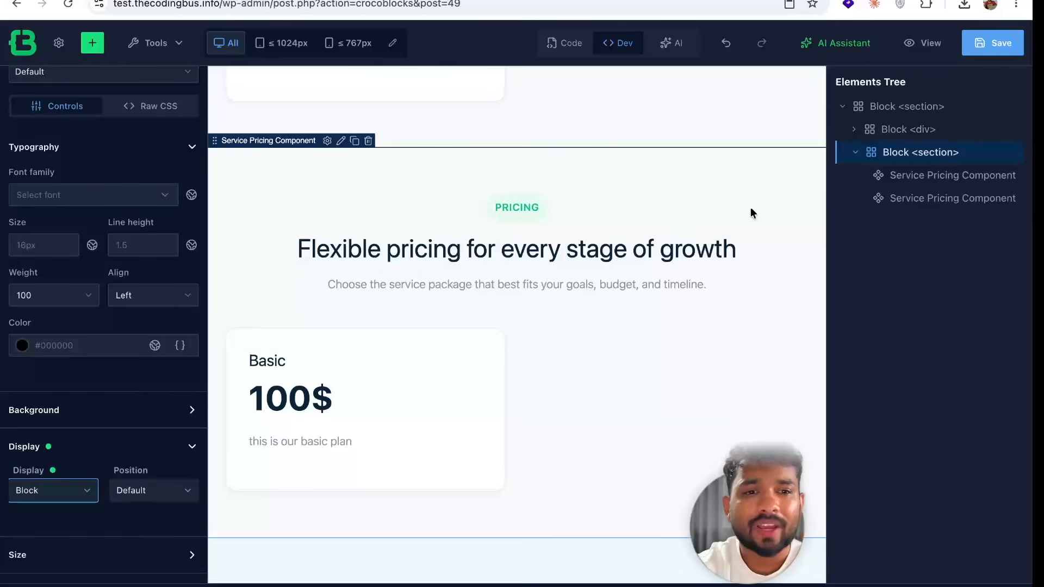
- Delete the second Service Pricing Component from the section block and save the page
right_click(522, 306)
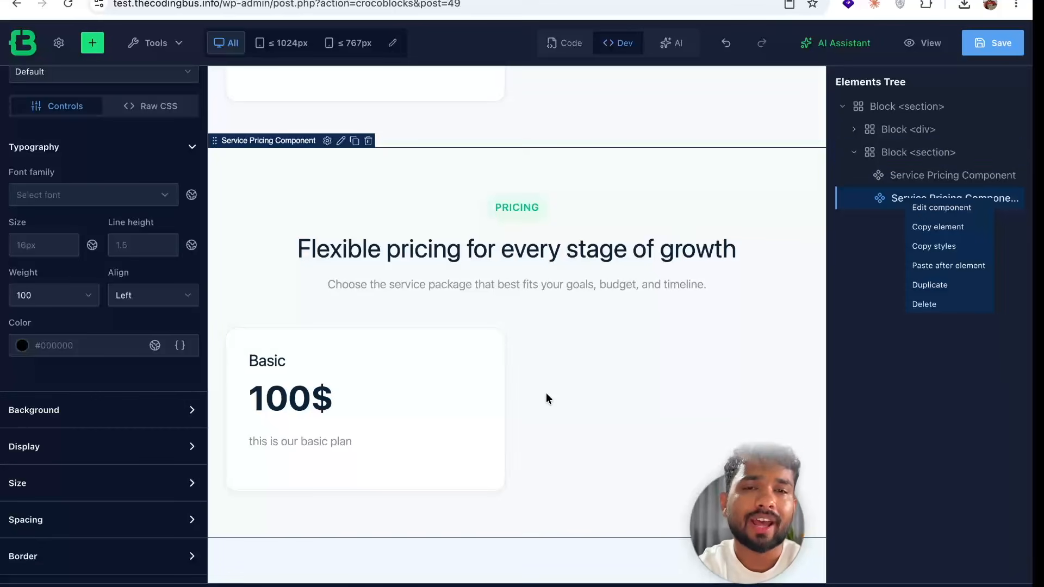
key(Delete)
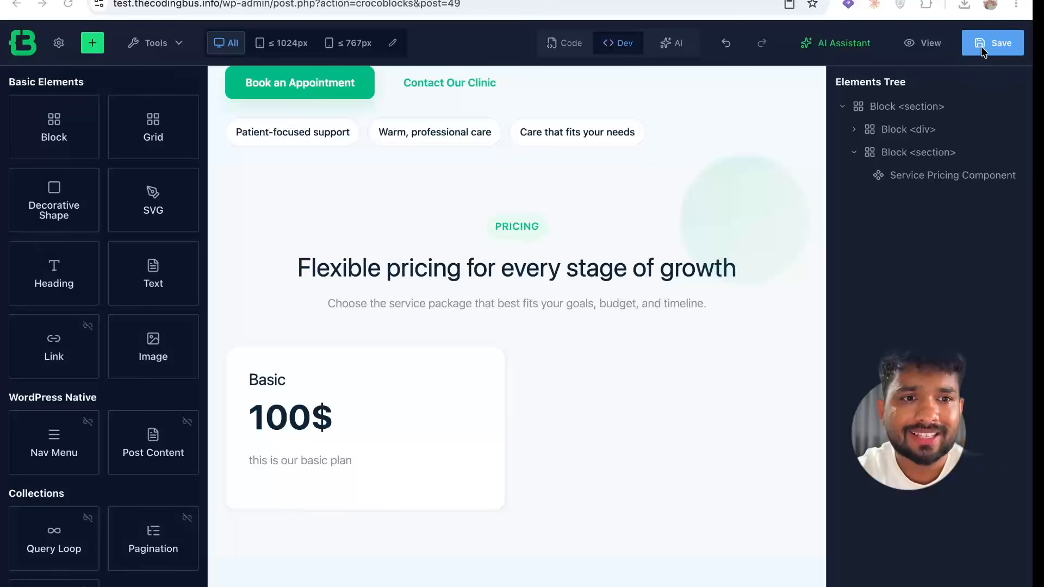
click(1002, 45)
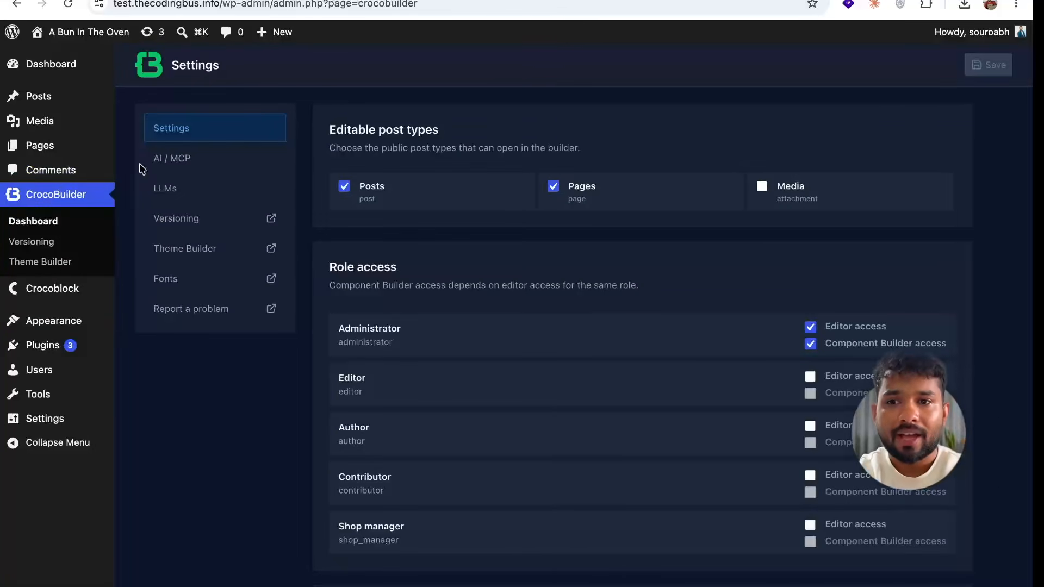
- Enable the MCP server in the CrocoBuilder AI / MCP settings and save the settings
click(187, 165)
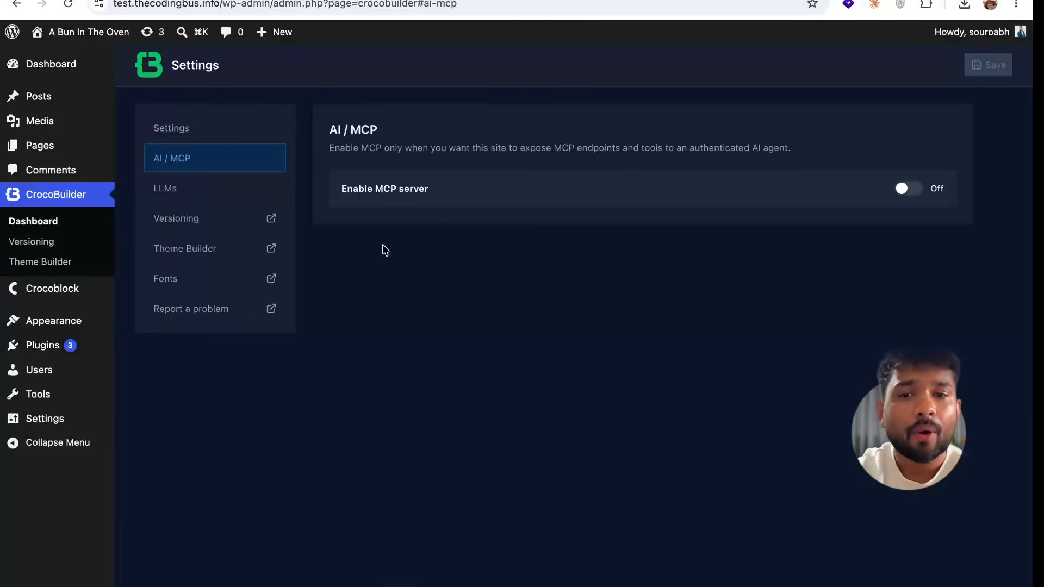
click(903, 189)
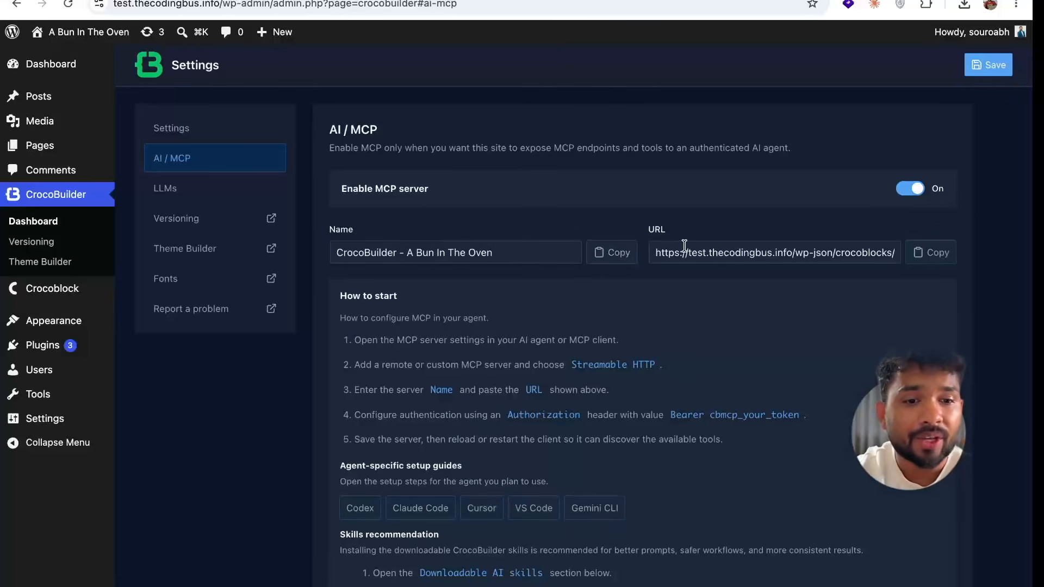
scroll(417, 370, down, 8)
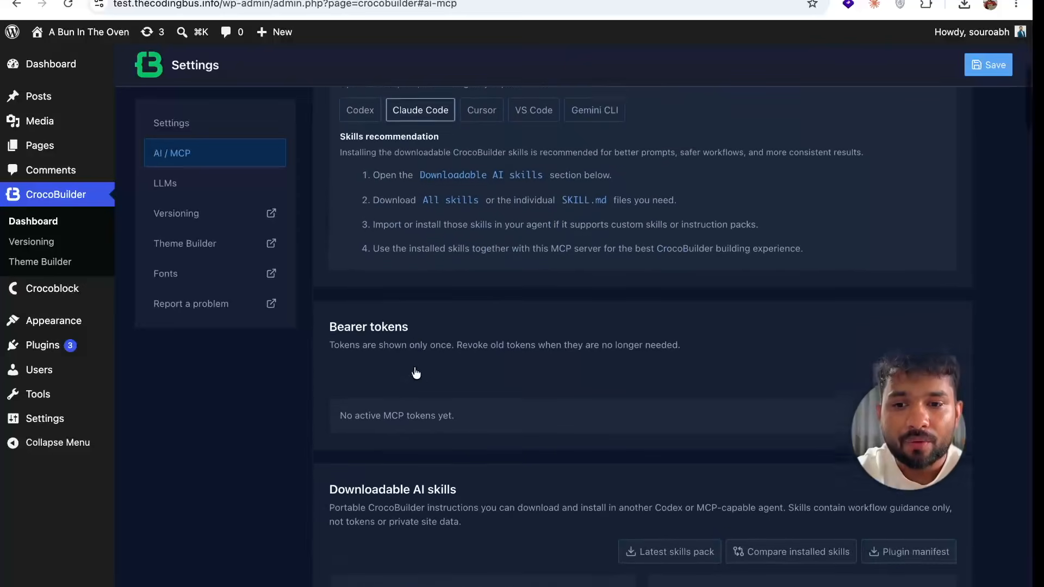
scroll(416, 373, down, 2)
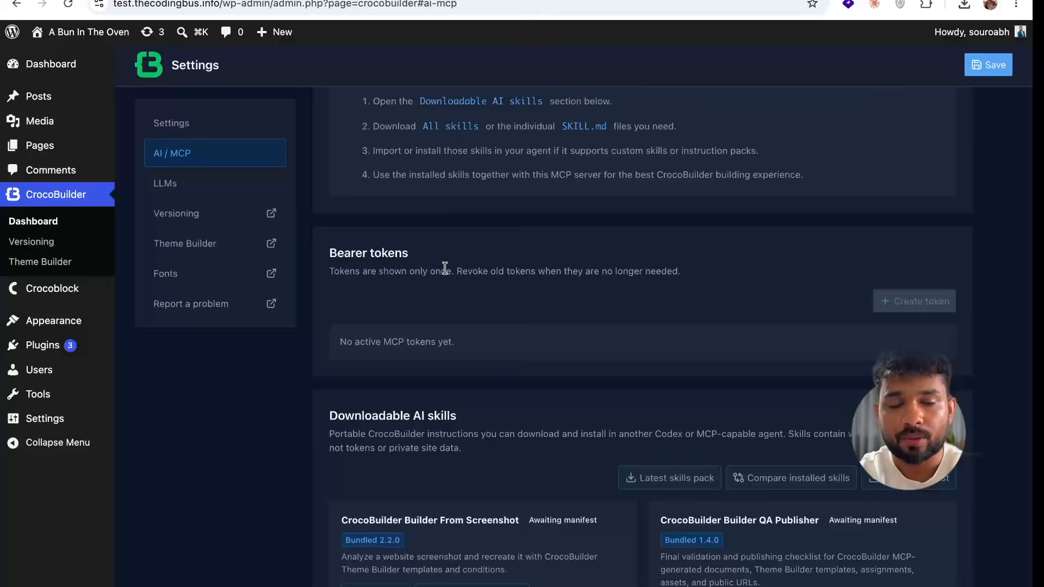
click(989, 70)
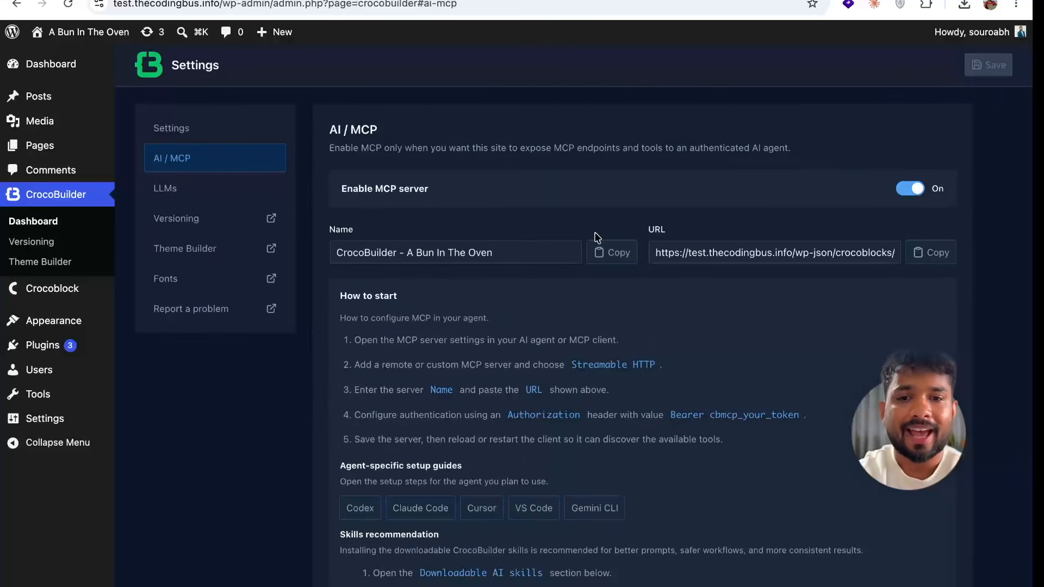
- Copy the MCP server details and setup instructions, switch to Codex, and paste them into a prompt under "create MCP for this"
scroll(596, 236, down, 1)
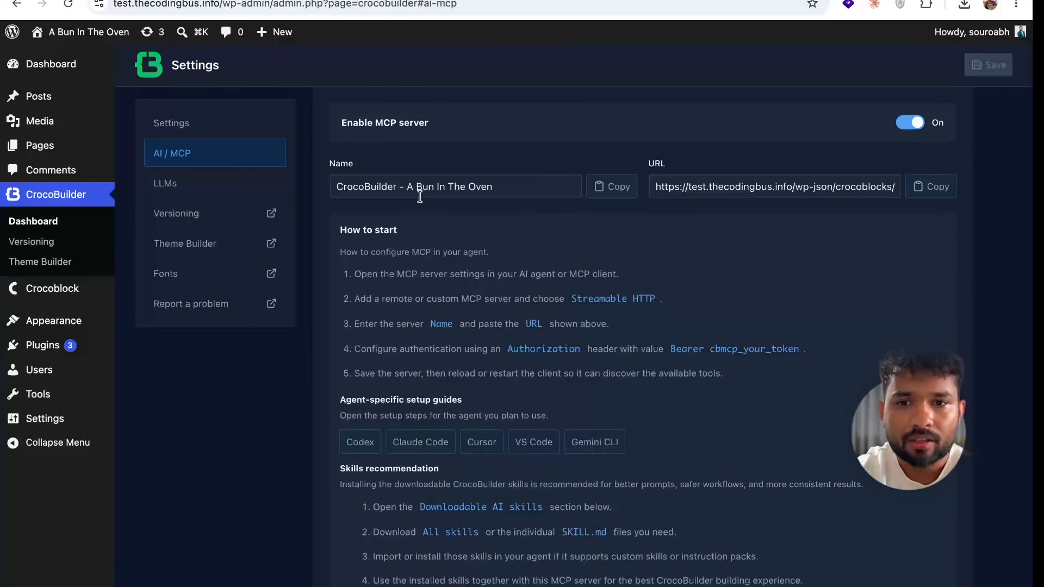
drag(328, 126, 548, 192)
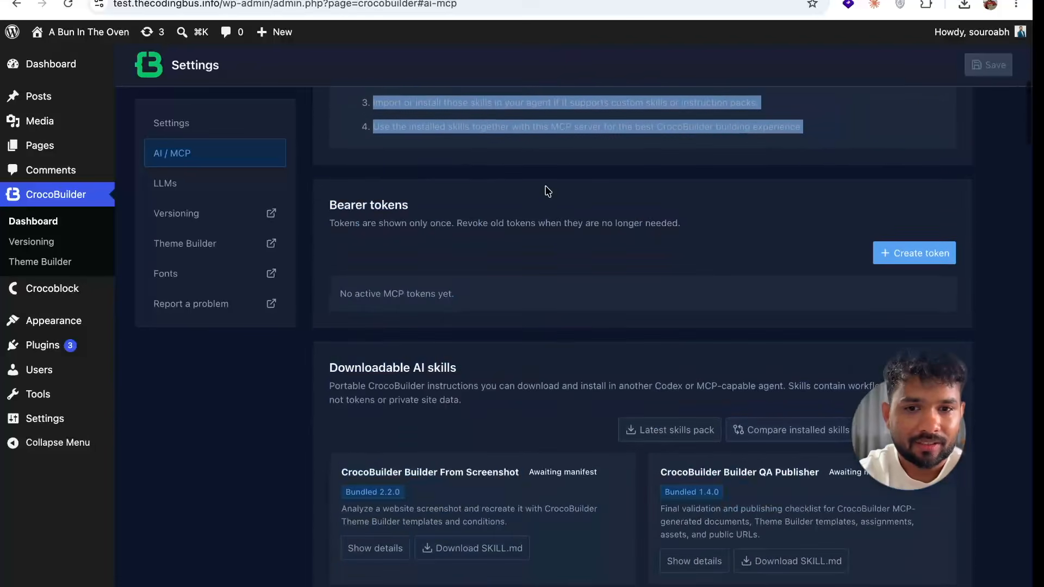
key(super+space)
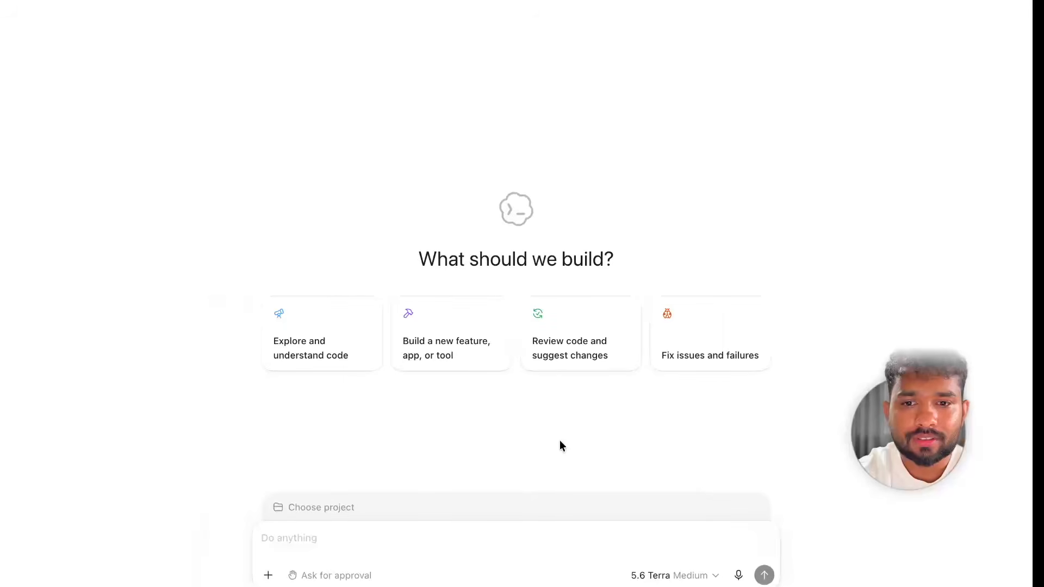
click(465, 549)
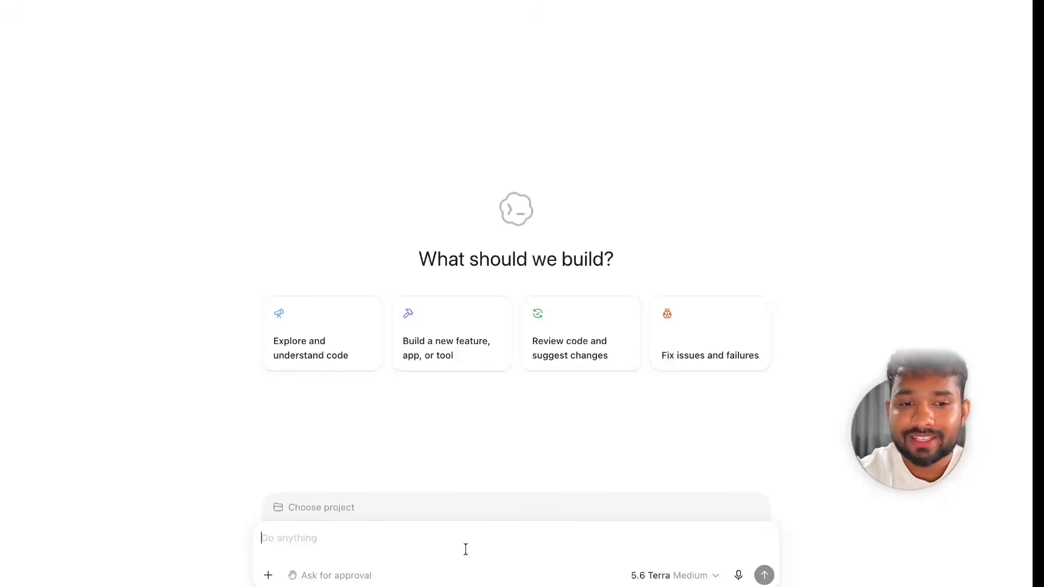
text(create MCP for chis)
key(shift+Return)
key(super+v)
- Create a bearer token in the CrocoBuilder MCP settings and paste the new token below the instructions in the Codex prompt
key(super+Tab)
scroll(758, 207, up, 2)
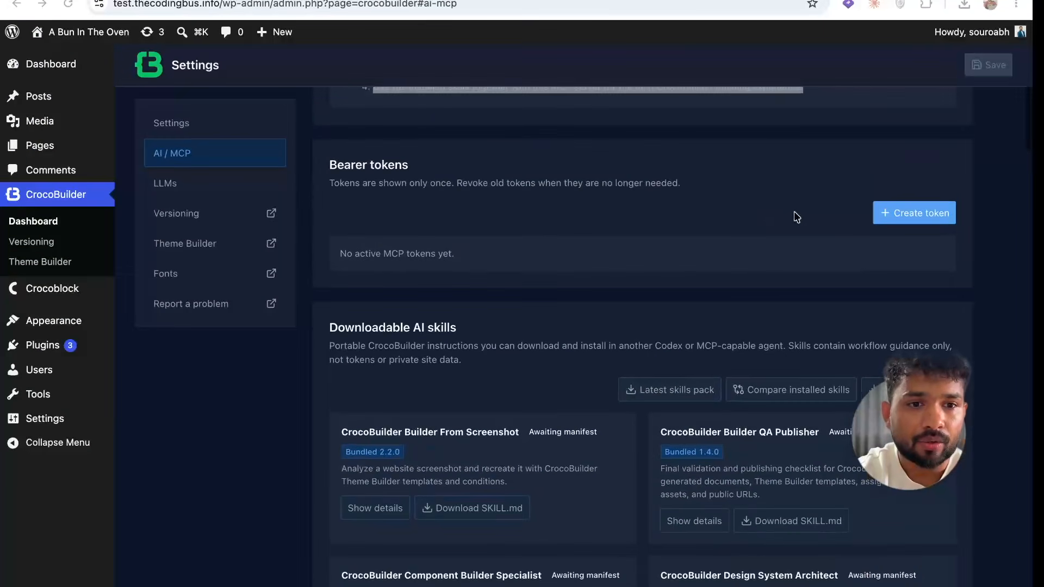
click(907, 216)
scroll(903, 234, down, 1)
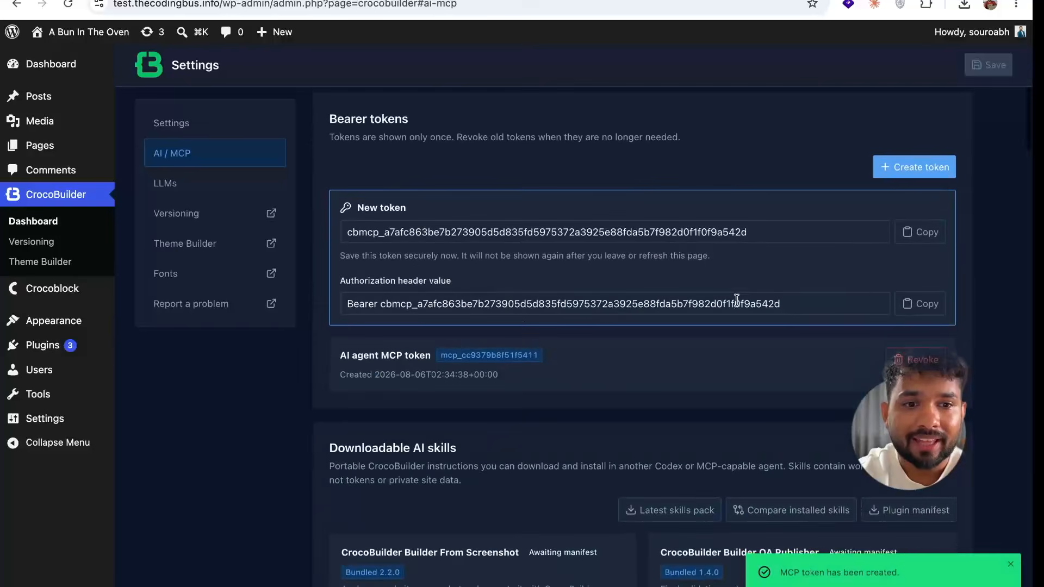
click(903, 239)
key(super+Tab)
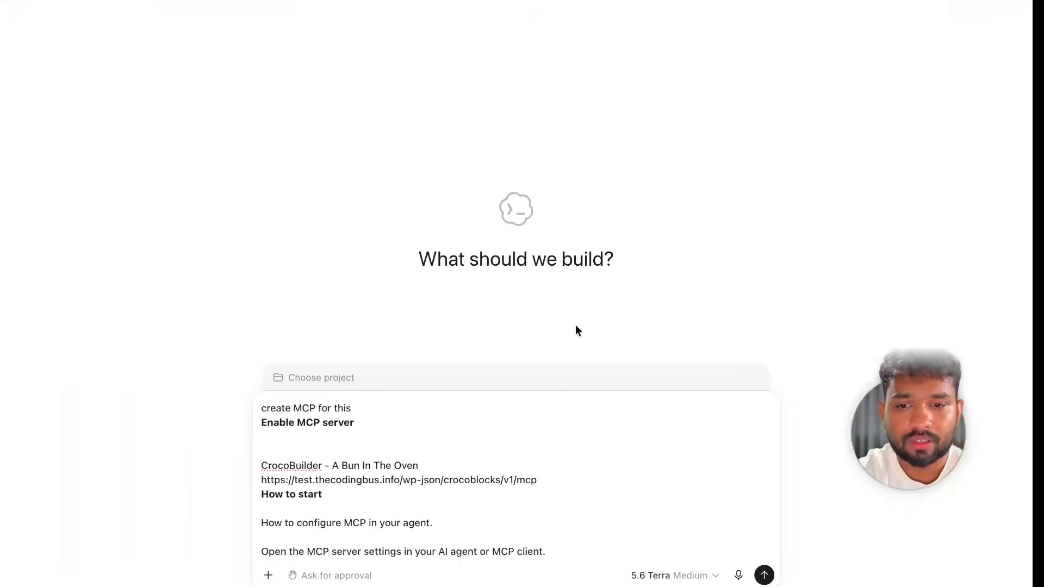
key(shift+Return)
key(shift+Return)
key(super+v)
- Copy the token's authorization header value from CrocoBuilder, paste it at the end of the Codex prompt, and submit the prompt
key(super+Tab)
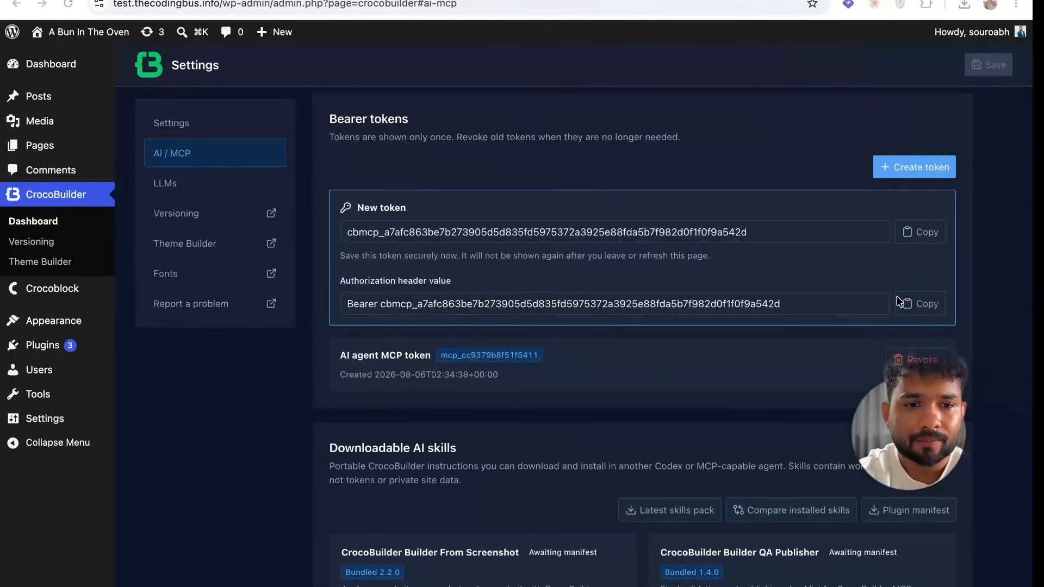
click(919, 298)
key(super+Tab)
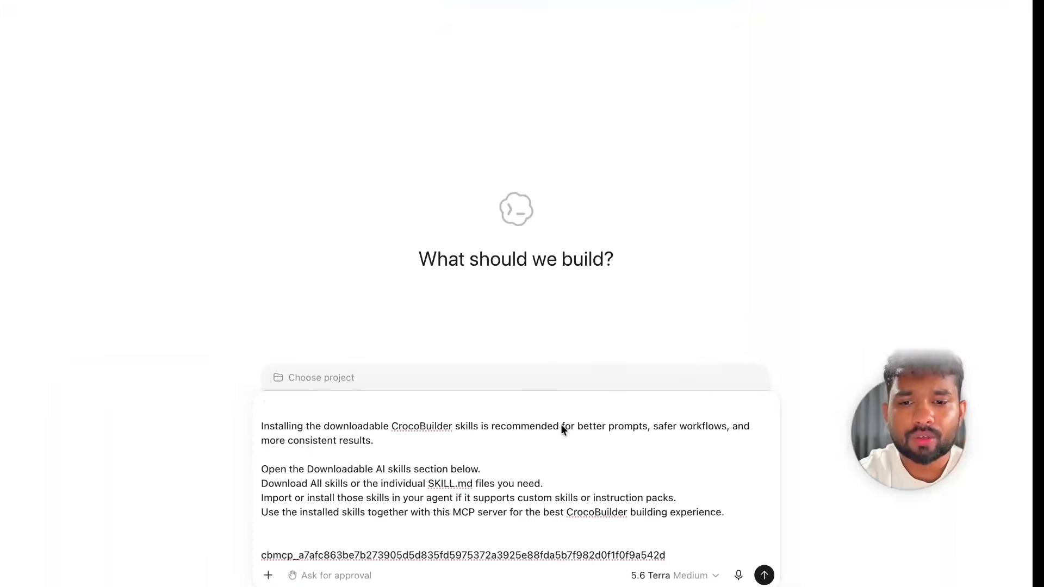
key(shift+Return)
key(super+v)
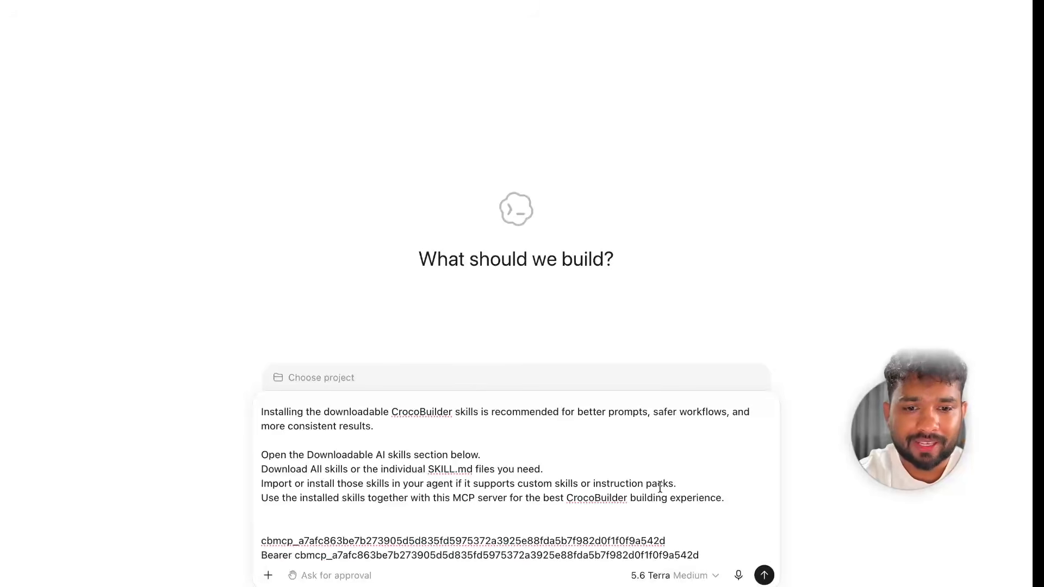
key(Return)
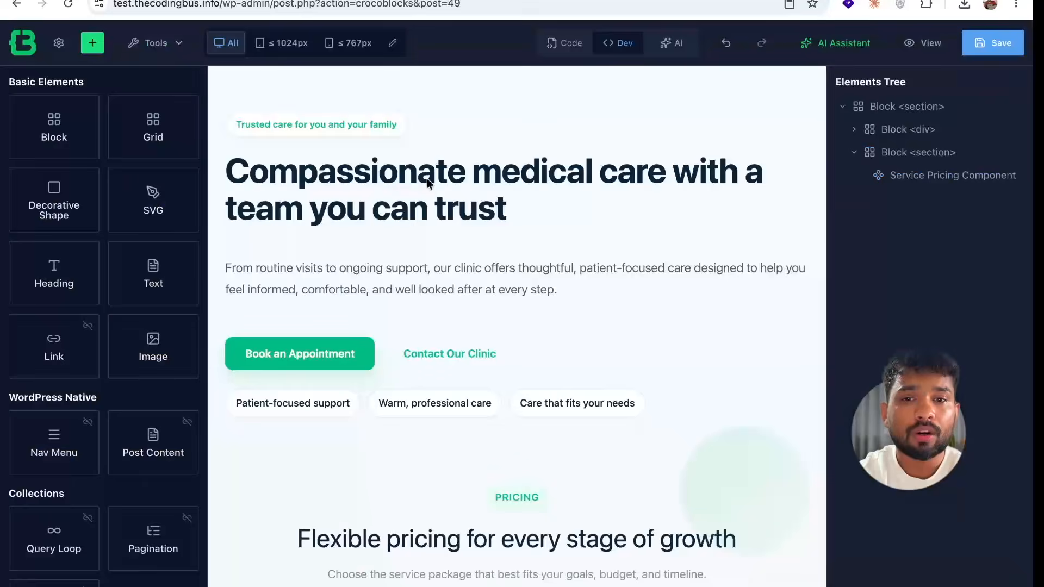
- Check the Codex reply on the CrocoBuilder MCP setup and reveal the list of recent tasks
click(430, 185)
scroll(441, 202, down, 3)
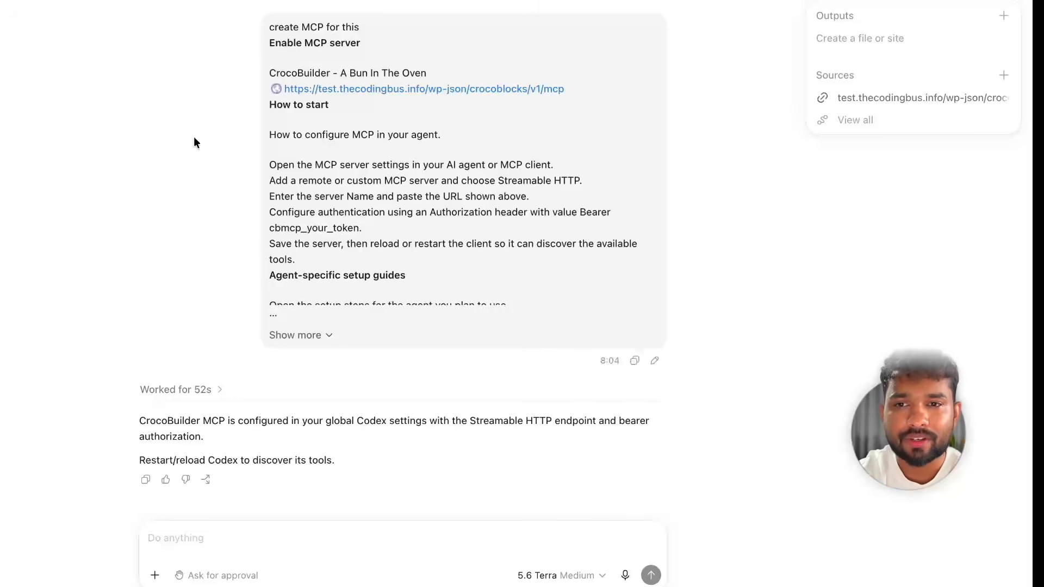
click(52, 1)
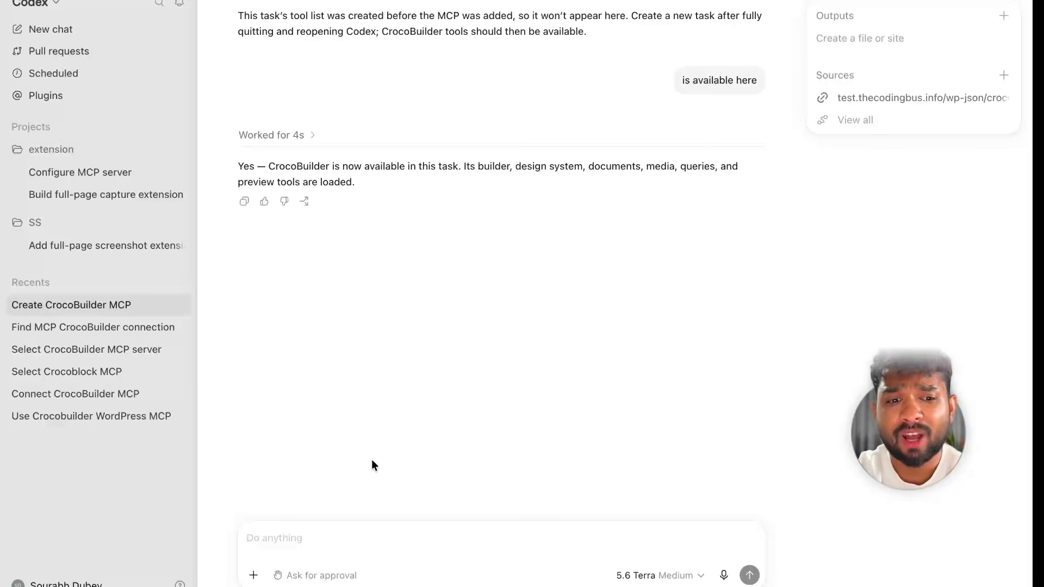
- Switch back to the browser, return to the Home page in the CrocoBuilder editor, and copy its editor URL
key(ctrl+Right)
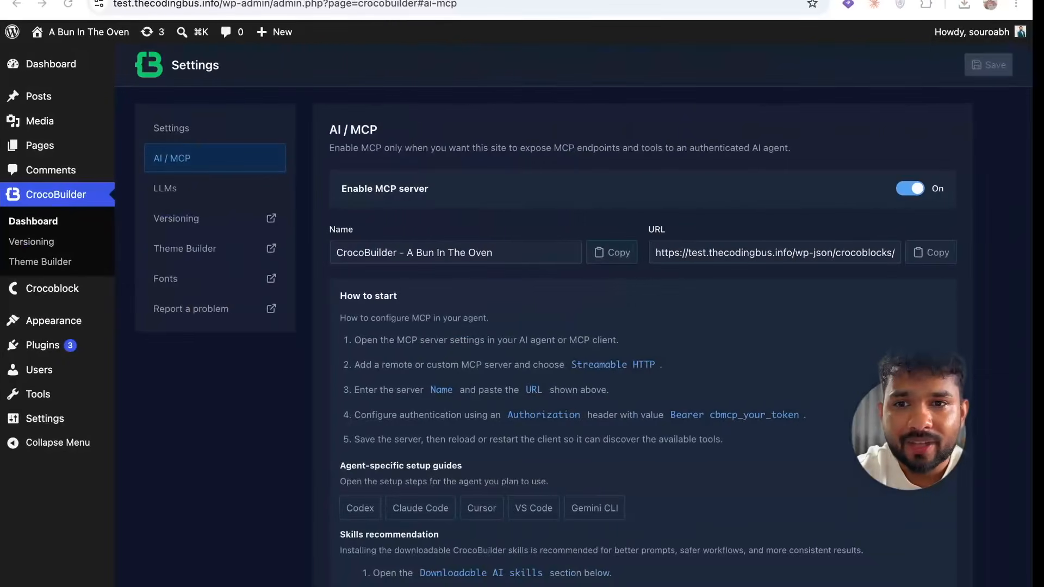
key(ctrl+Tab)
scroll(425, 433, down, 2)
scroll(424, 435, up, 5)
scroll(425, 435, down, 5)
scroll(443, 200, up, 5)
scroll(491, 274, down, 1)
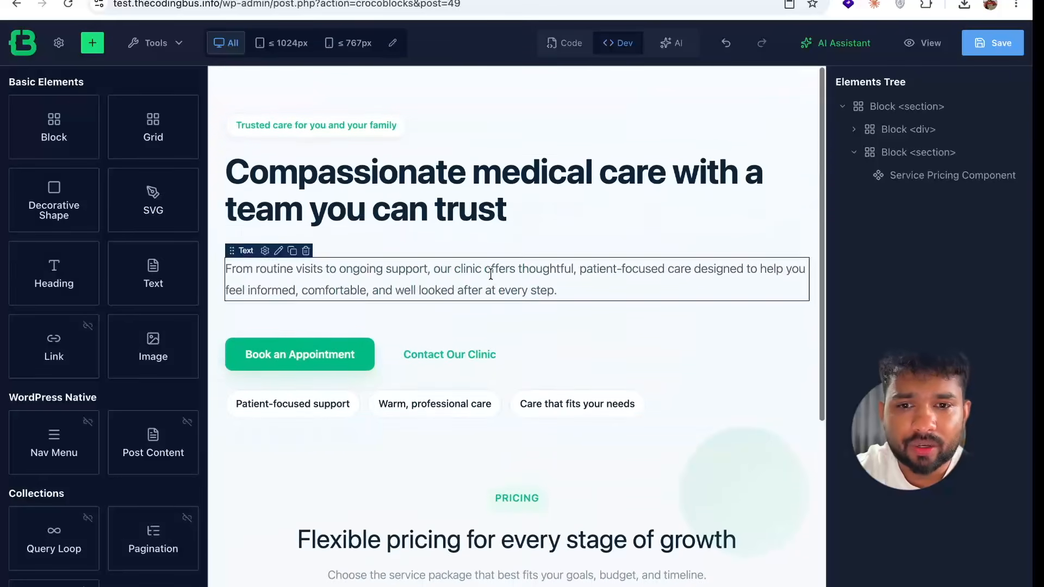
scroll(491, 274, down, 5)
click(401, 5)
key(super+c)
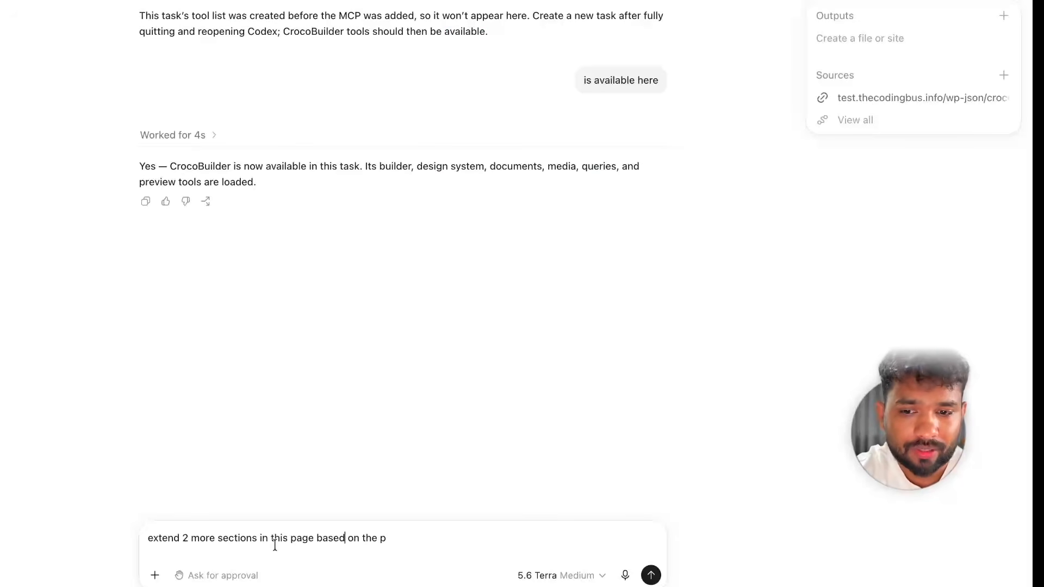
- In Codex, submit the prompt "extend 2 more sections in this page based on the page design." followed by the copied page URL
key(BackSpace)
text(page design.)
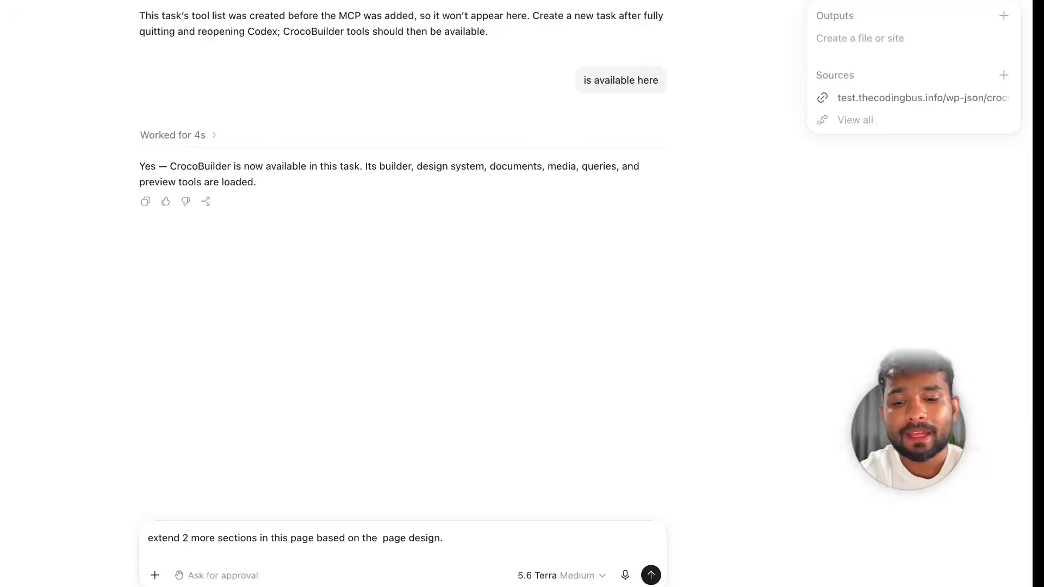
key(super+v)
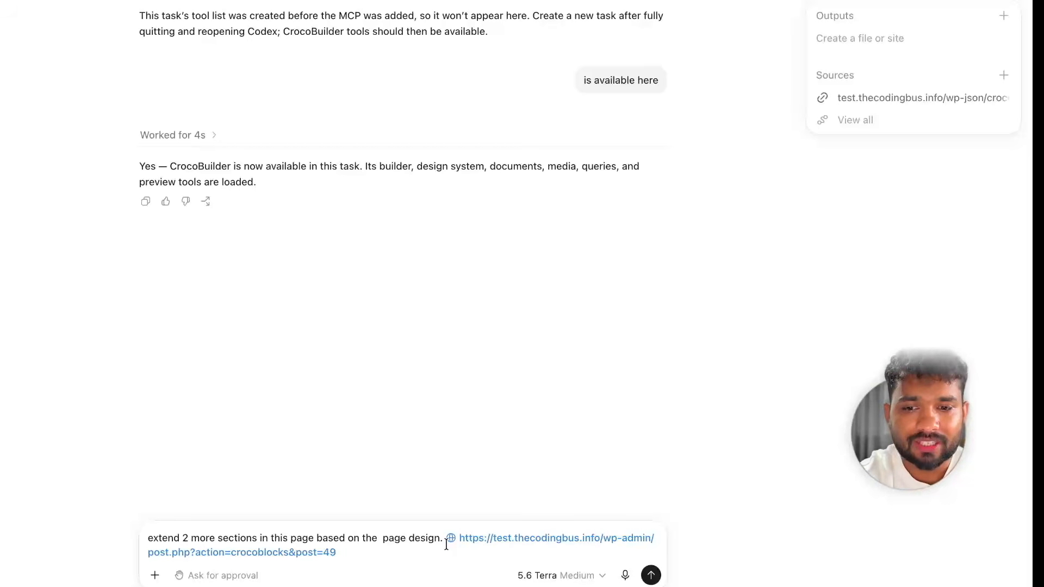
key(Return)
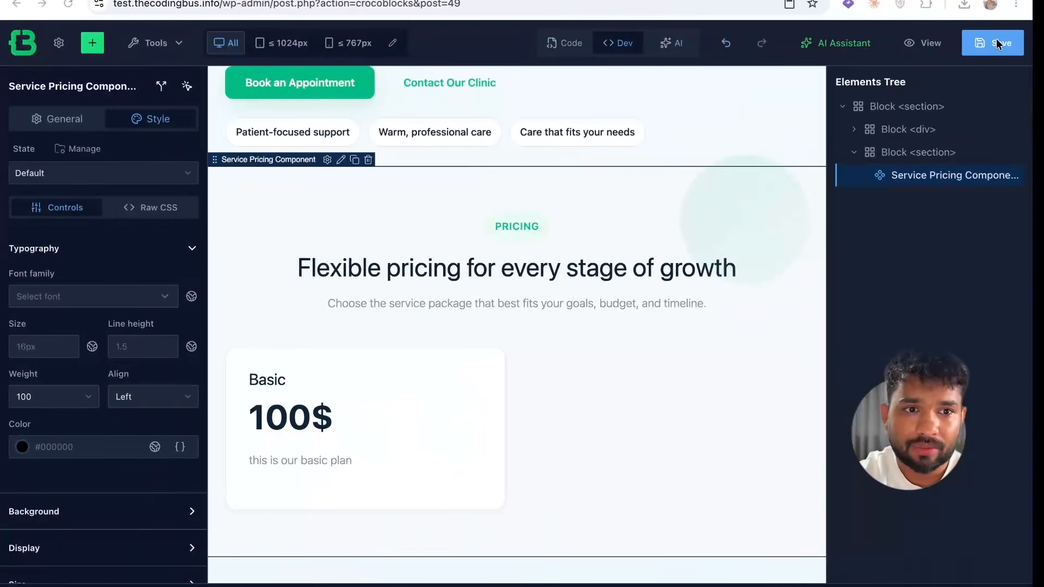
- Switch to the CrocoBuilder editor, save the Home page, and look over its hero and pricing sections
click(998, 43)
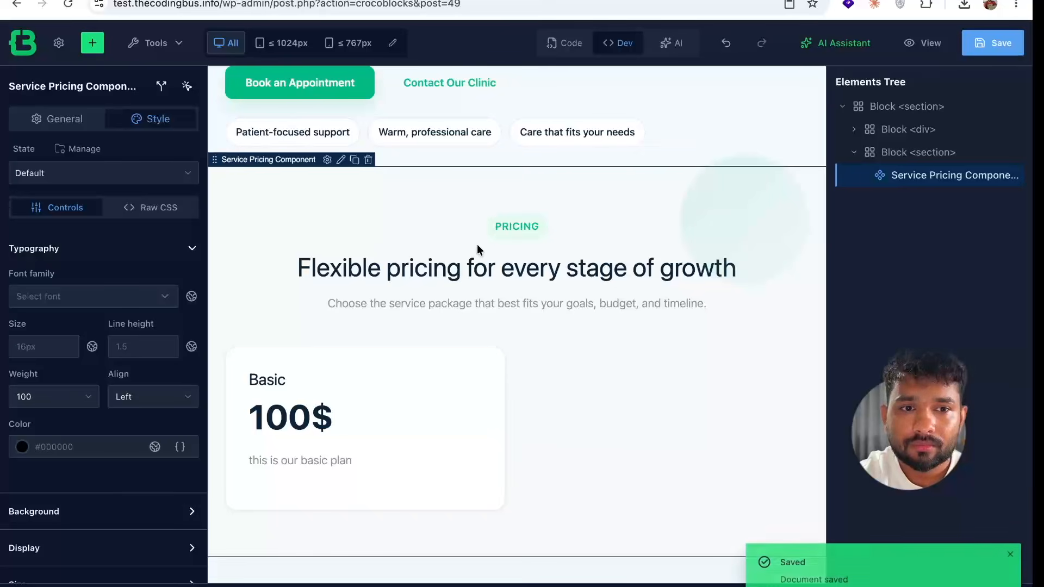
scroll(349, 214, up, 5)
scroll(343, 189, down, 6)
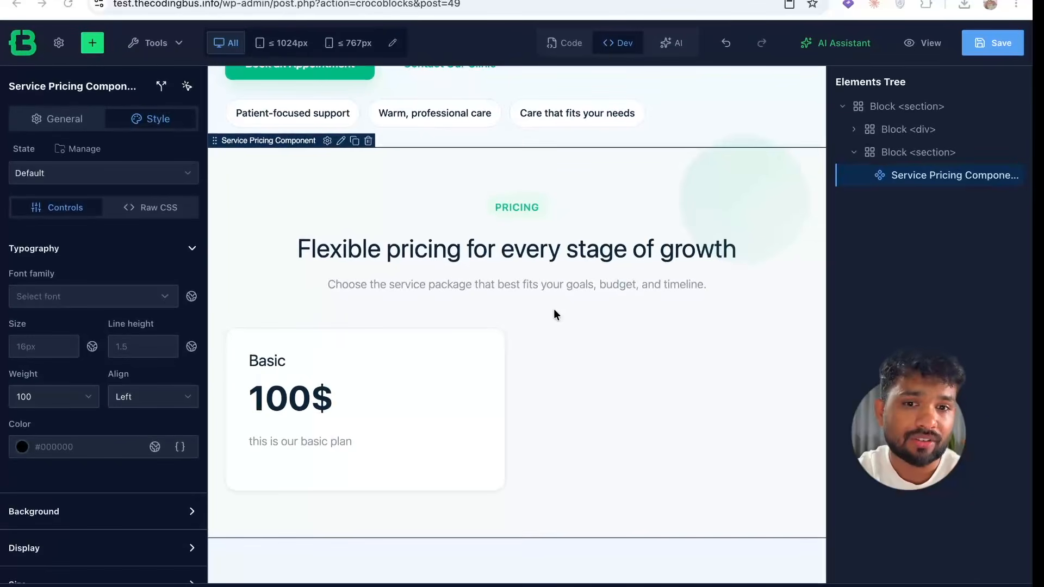
scroll(554, 311, up, 1)
scroll(554, 310, down, 2)
scroll(554, 311, up, 1)
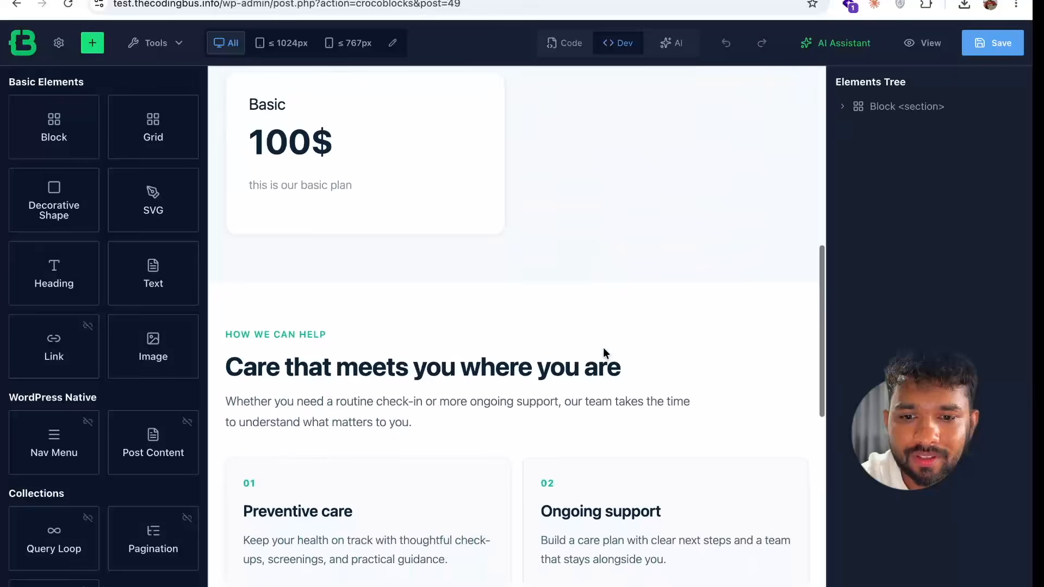
- Review the sections added below the pricing component in the editor, and open the page preview to inspect the whole layout
scroll(603, 348, down, 7)
scroll(602, 347, down, 3)
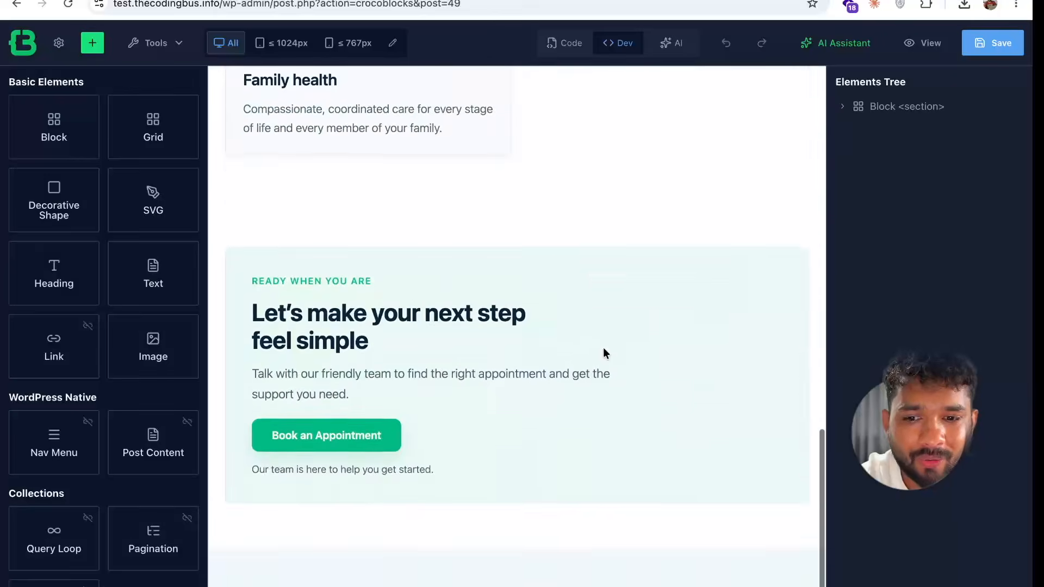
click(919, 43)
scroll(439, 282, up, 7)
scroll(327, 217, down, 3)
scroll(454, 324, down, 10)
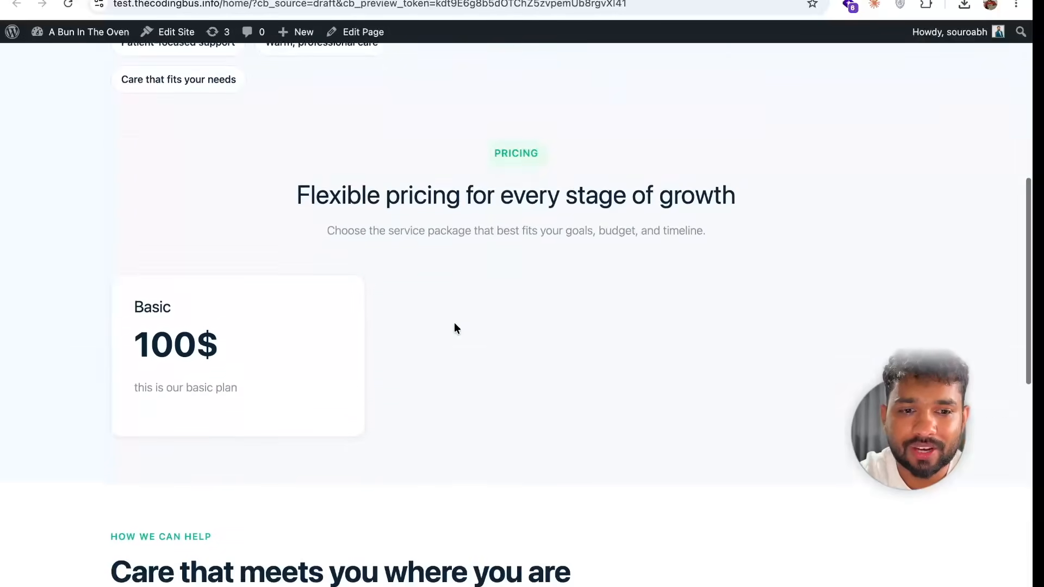
scroll(387, 391, up, 1)
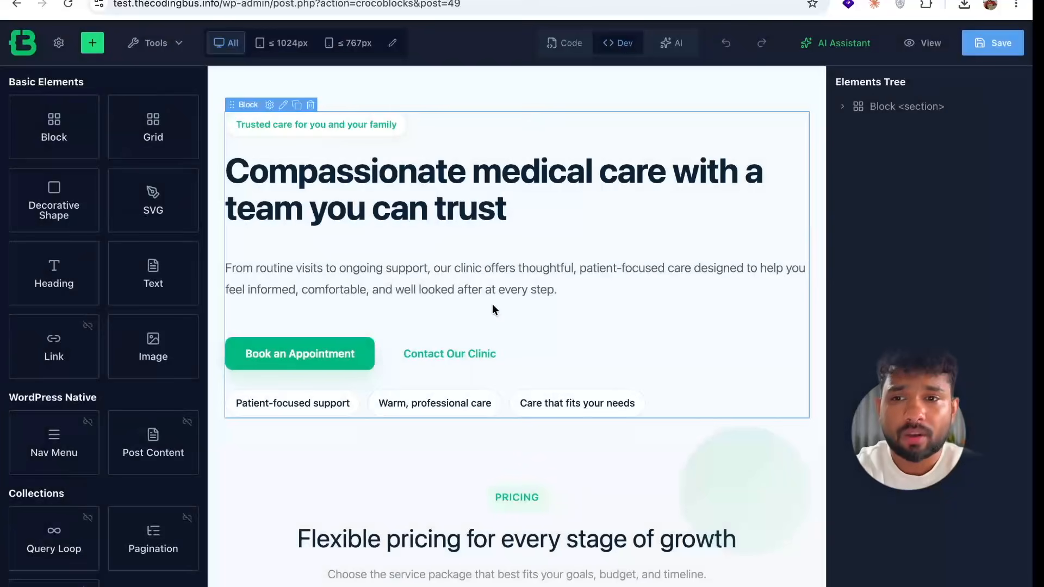
- Return to the editor, open the Query Builder to view its reusable queries area, and close it
click(163, 42)
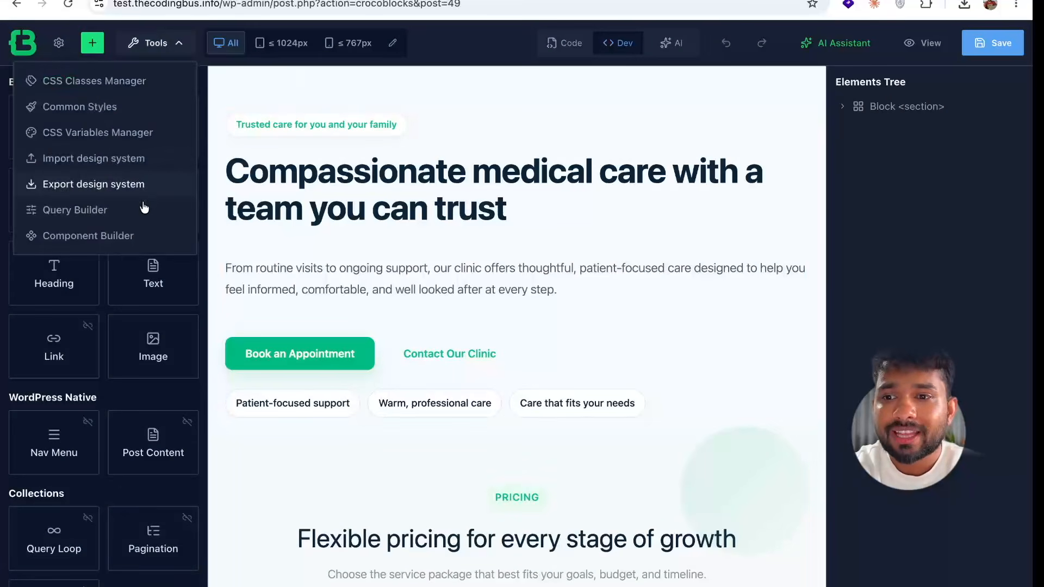
click(71, 210)
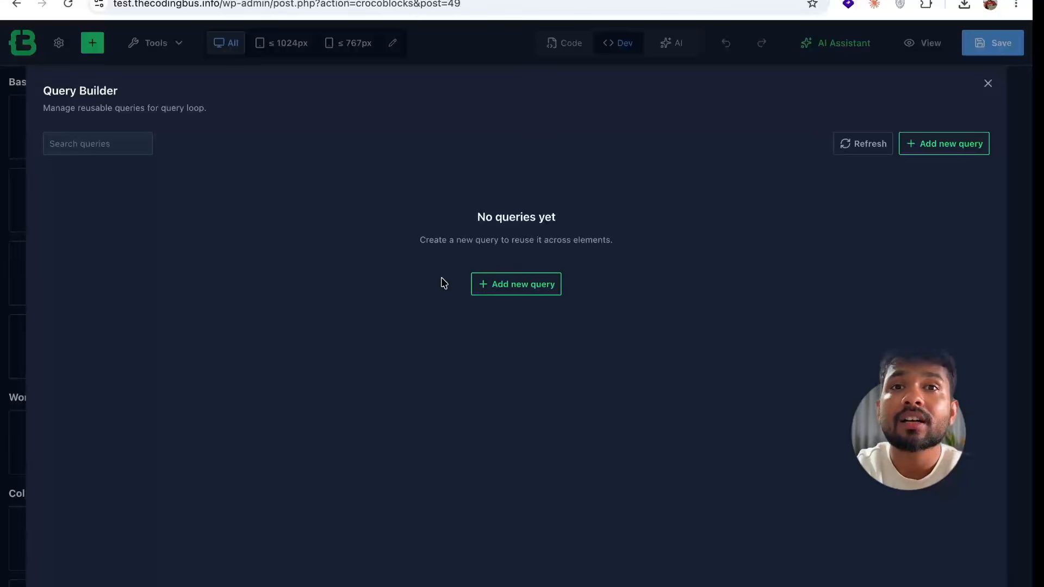
click(988, 84)
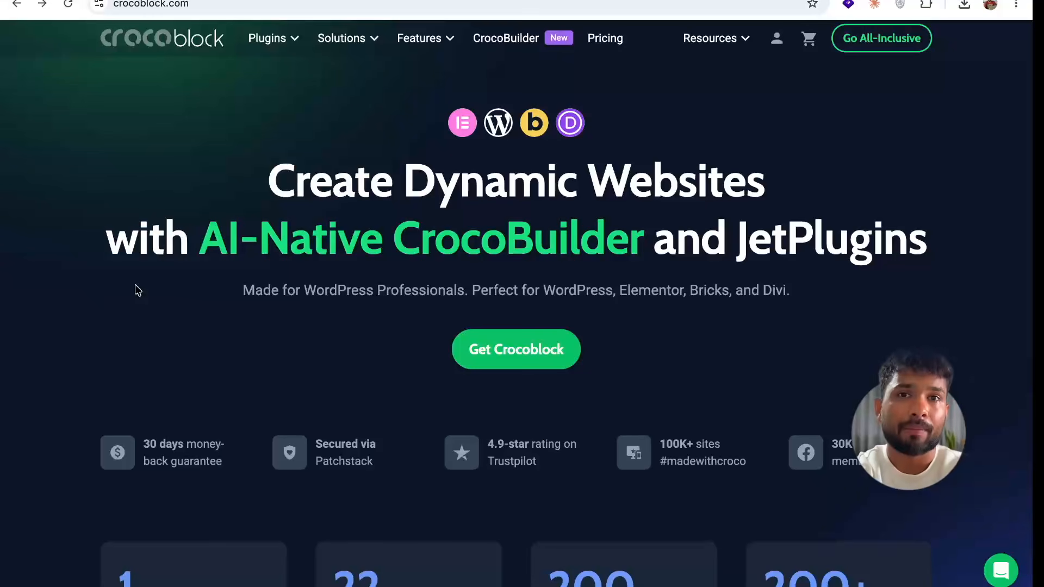
- Look over the CrocoBuilder introduction on the crocoblock.com homepage
scroll(137, 290, down, 10)
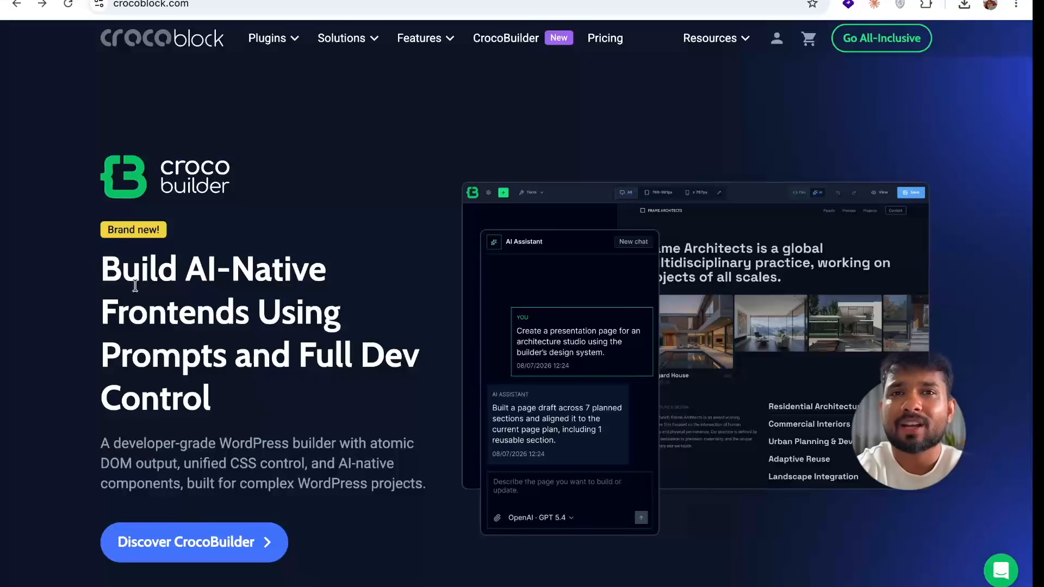
scroll(135, 285, down, 2)
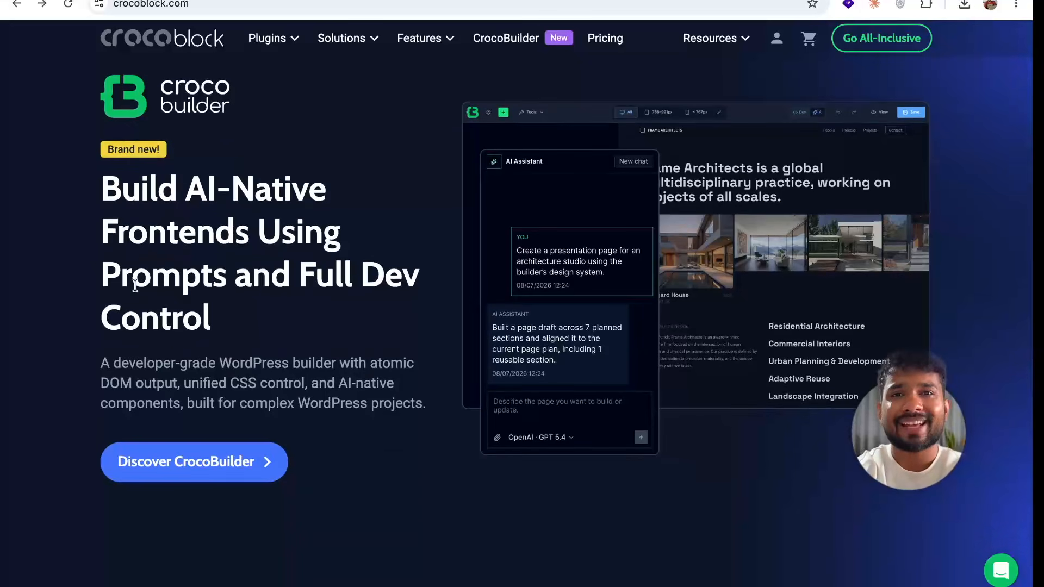